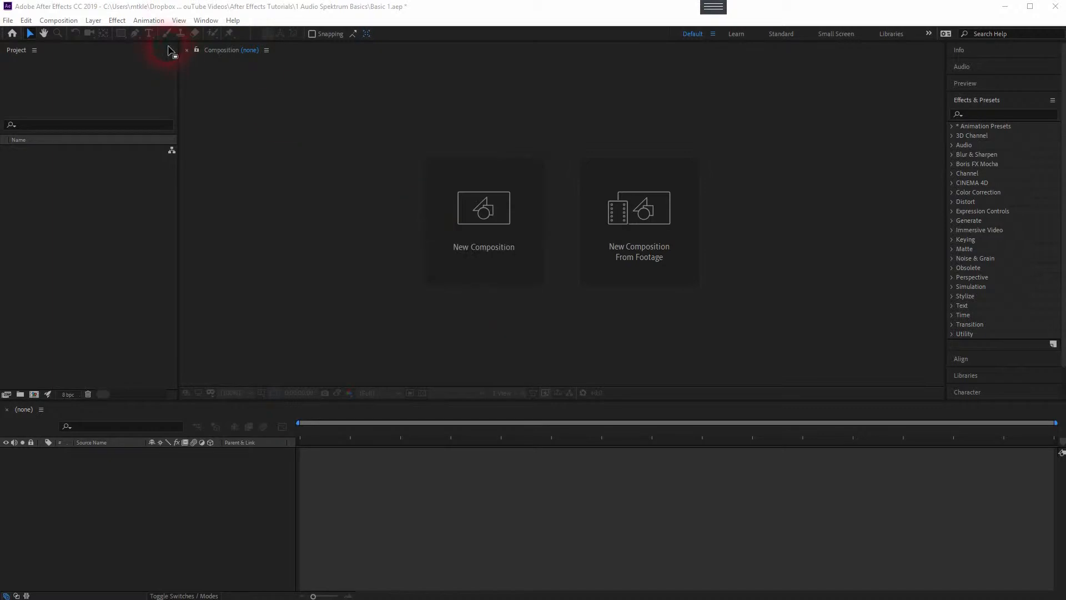
Step: Start a new composition and name it Audio Spektrum Basics 1
{"action": "left_click", "coordinate": [69, 22]}
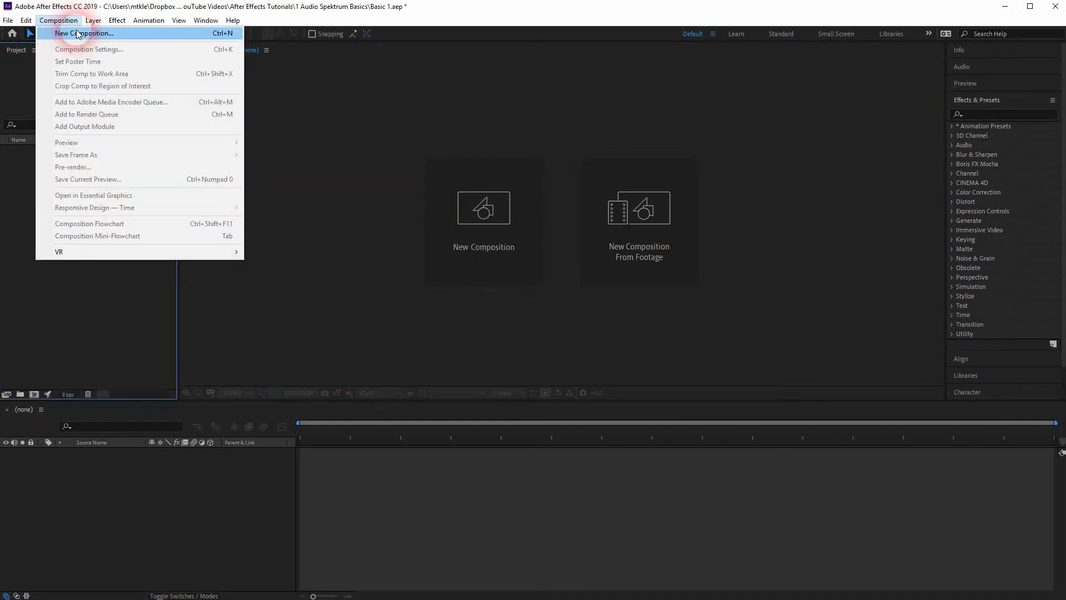
{"action": "left_click", "coordinate": [83, 34]}
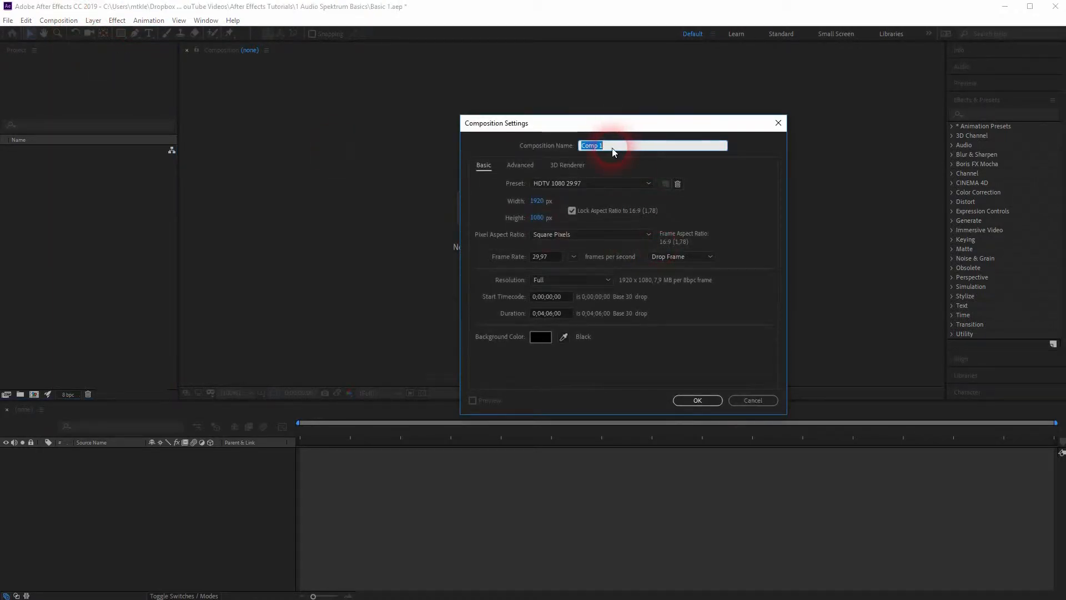
{"action": "type", "text": "Audio Sp"}
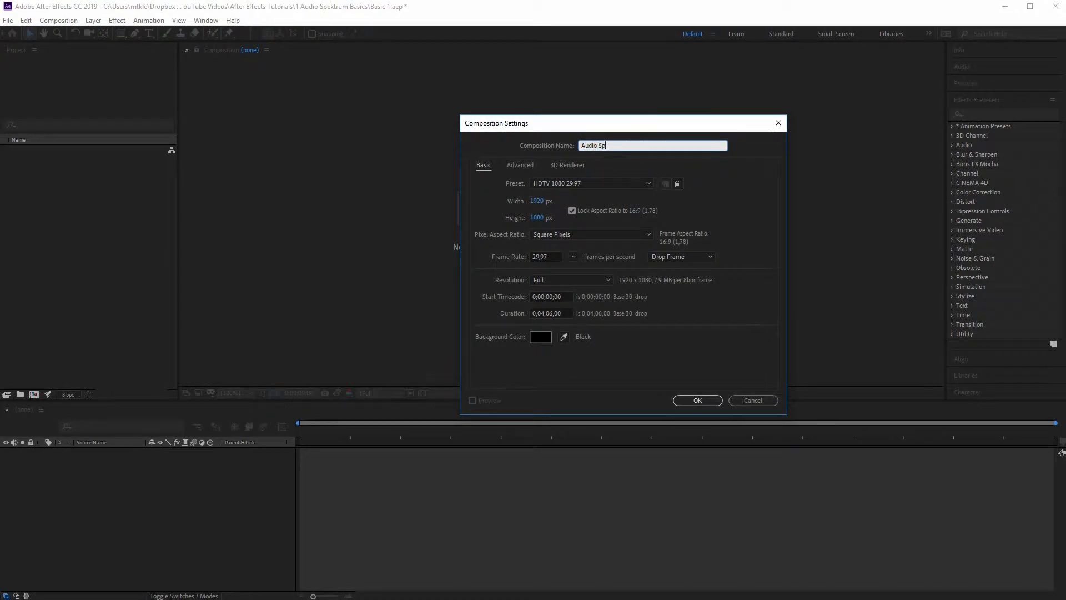
{"action": "type", "text": "ektrum Bas"}
{"action": "left_click", "coordinate": [614, 153]}
{"action": "type", "text": "ics 1"}
Step: Set the composition's duration to 0;02;58;00 and create it
{"action": "left_click", "coordinate": [545, 313]}
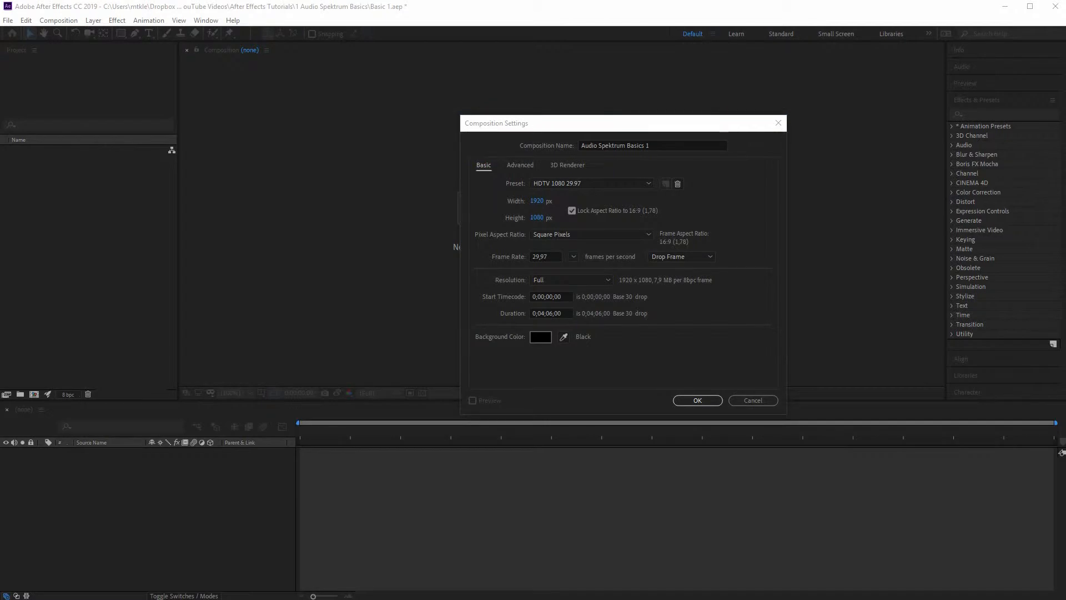
{"action": "left_click", "coordinate": [545, 315]}
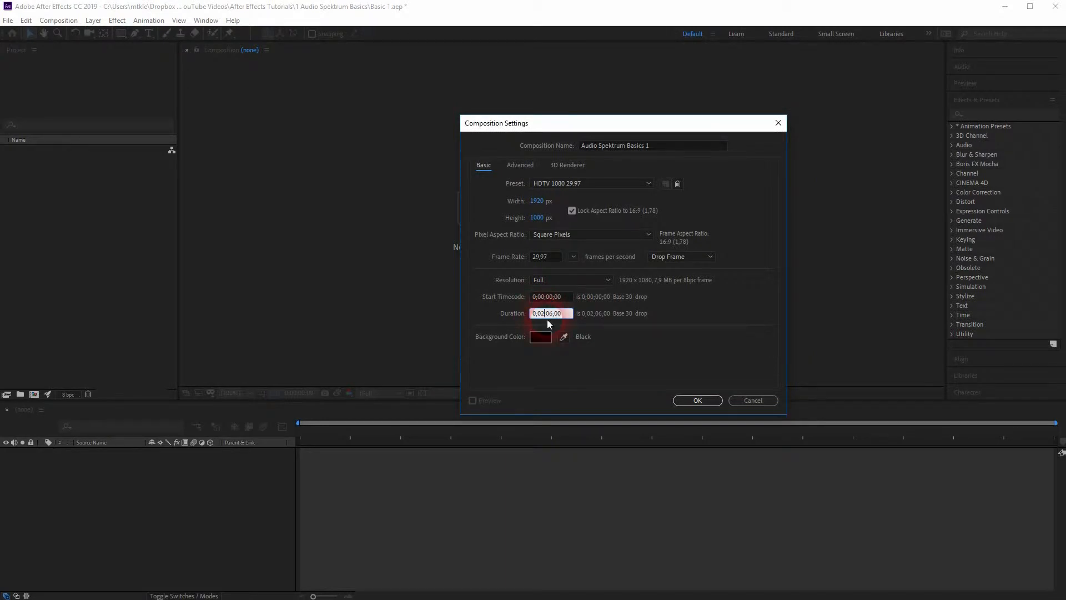
{"action": "type", "text": "58"}
{"action": "key", "text": "Delete"}
{"action": "key", "text": "Delete"}
{"action": "left_click", "coordinate": [711, 405]}
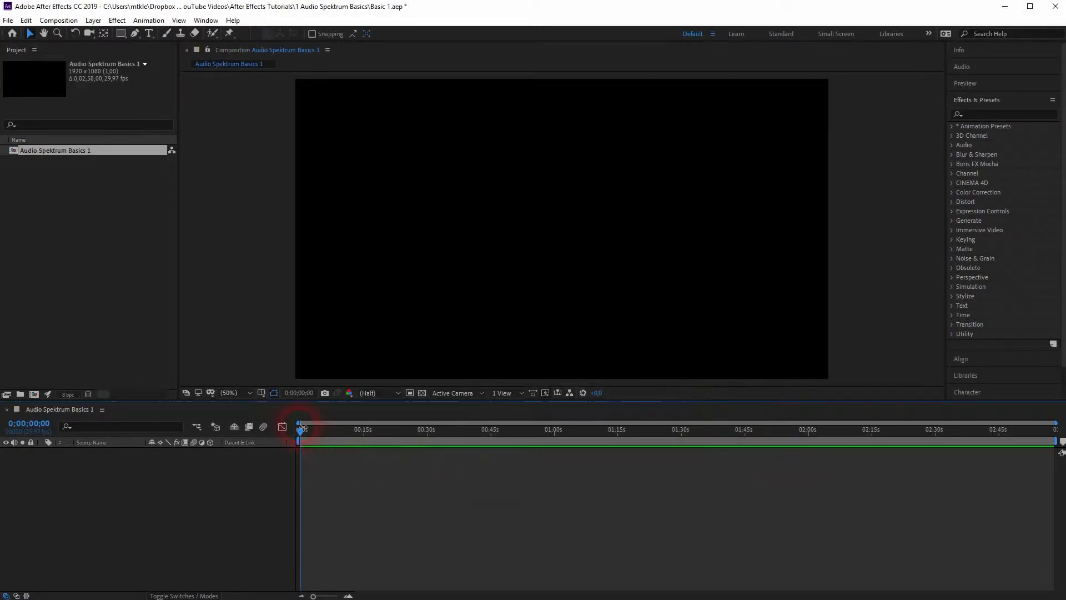
Step: Import Another_Perspective.mp3 into the project and add it to the Audio Spektrum Basics 1 timeline, playing it briefly
{"action": "mouse_move", "coordinate": [300, 430]}
{"action": "left_mouse_down"}
{"action": "mouse_move", "coordinate": [329, 441]}
{"action": "mouse_move", "coordinate": [298, 440]}
{"action": "left_mouse_up"}
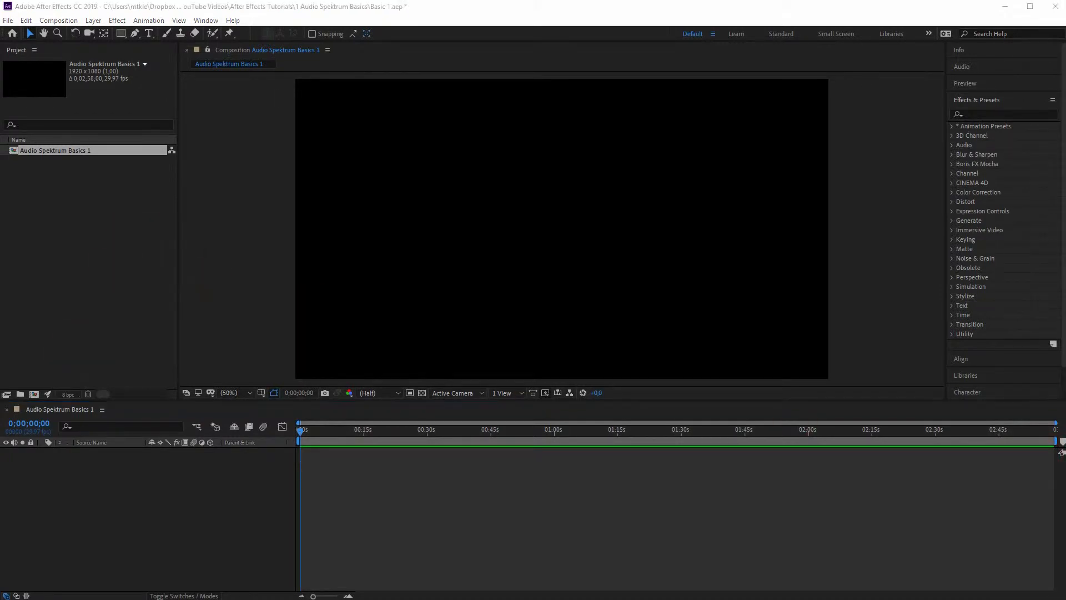
{"action": "left_click_drag", "start_coordinate": [61, 555], "coordinate": [84, 240]}
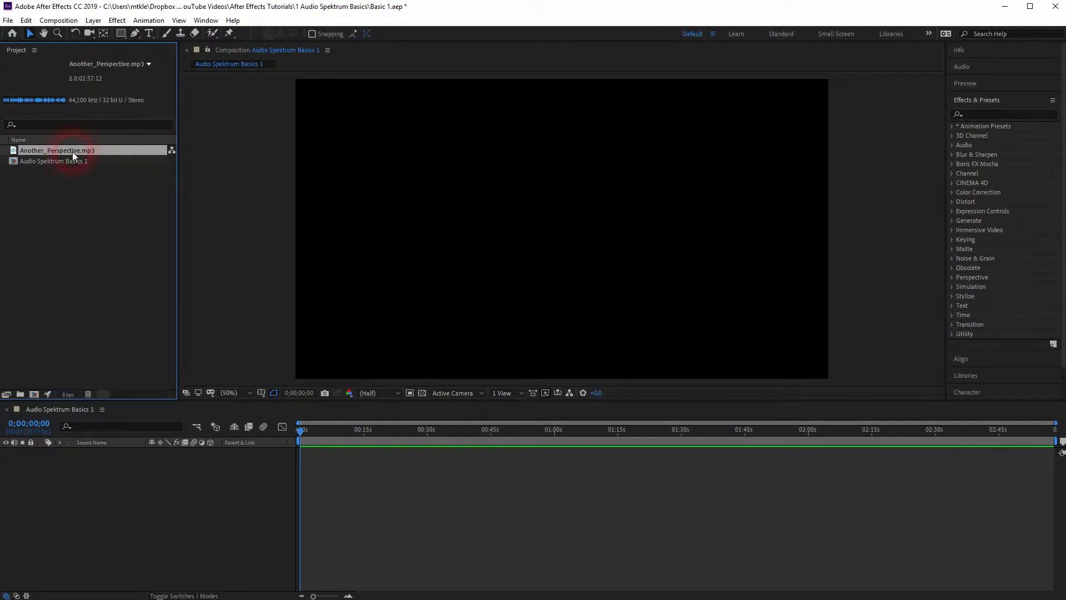
{"action": "left_click_drag", "start_coordinate": [60, 150], "coordinate": [166, 489]}
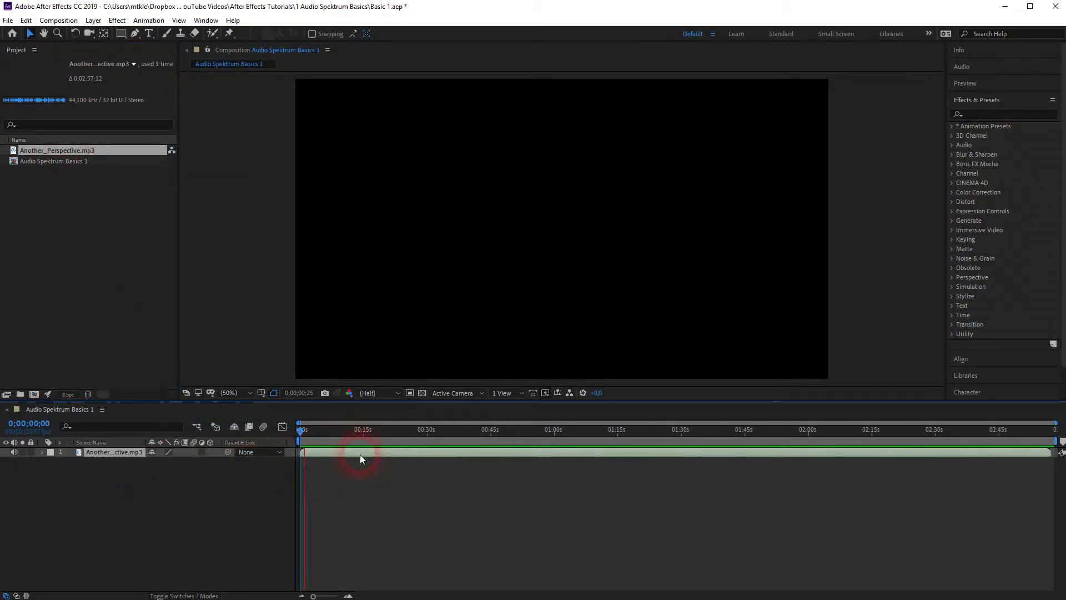
{"action": "key", "text": "space"}
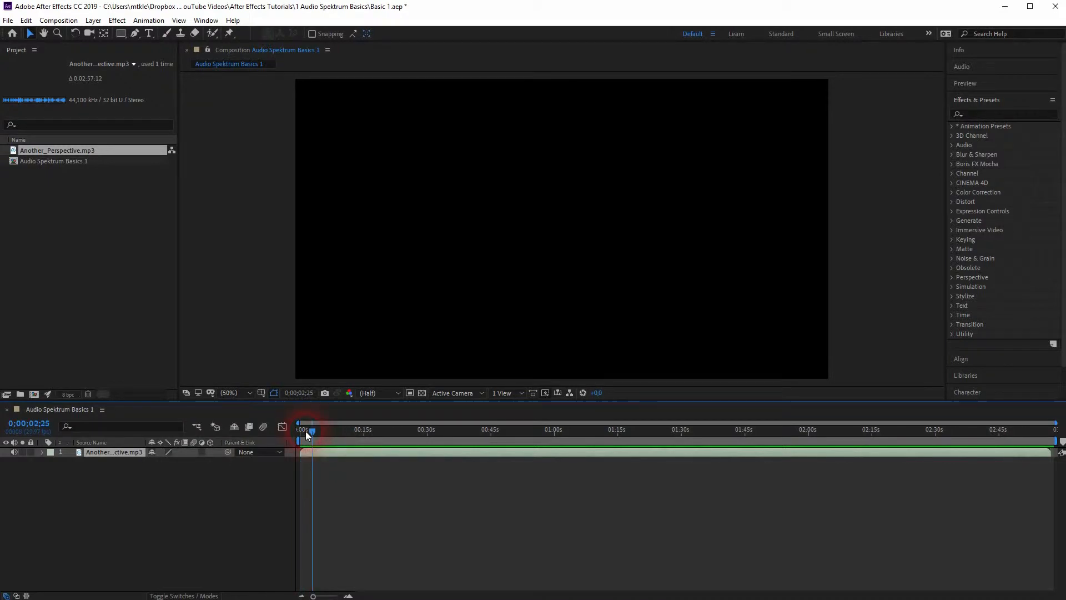
{"action": "left_click_drag", "start_coordinate": [312, 431], "coordinate": [277, 439]}
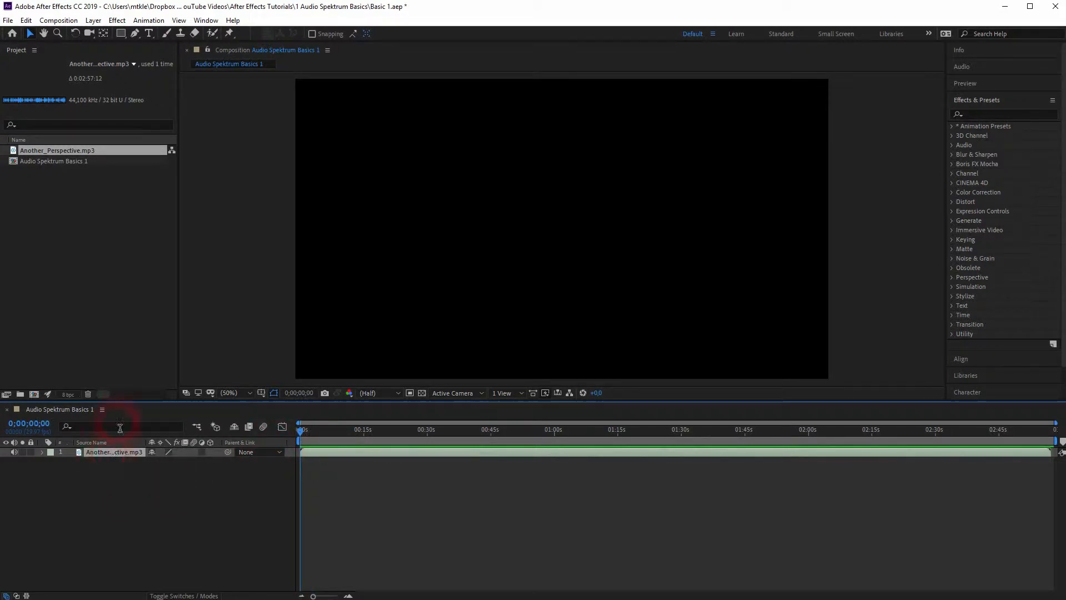
Step: Add a new composition-sized solid layer above the audio, keeping the default dark gray settings
{"action": "left_click", "coordinate": [94, 20]}
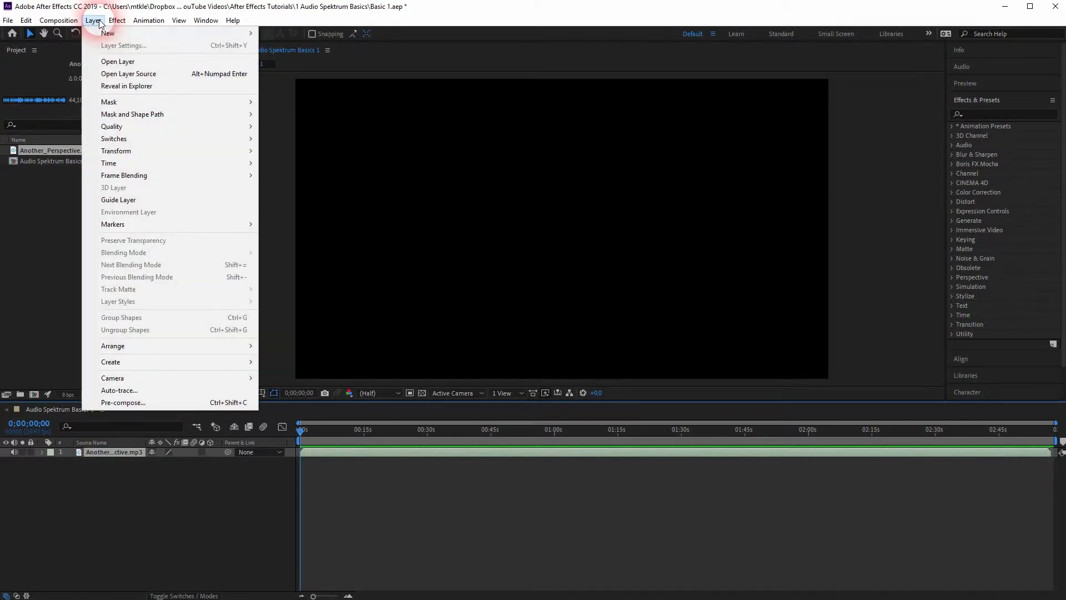
{"action": "left_click", "coordinate": [232, 20]}
{"action": "mouse_move", "coordinate": [93, 21]}
{"action": "mouse_move", "coordinate": [243, 32]}
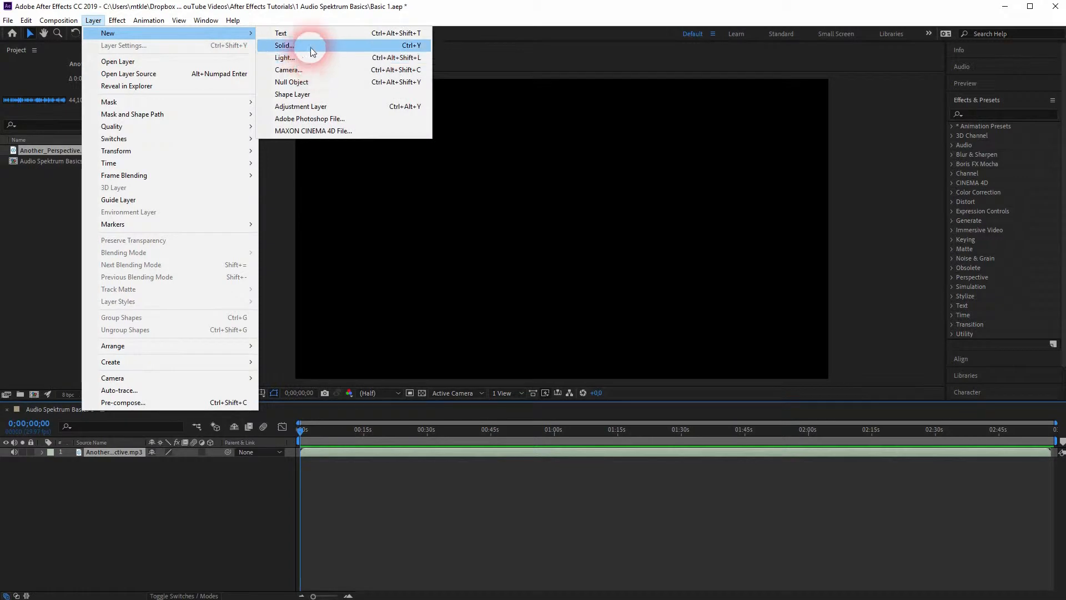
{"action": "left_click", "coordinate": [310, 46]}
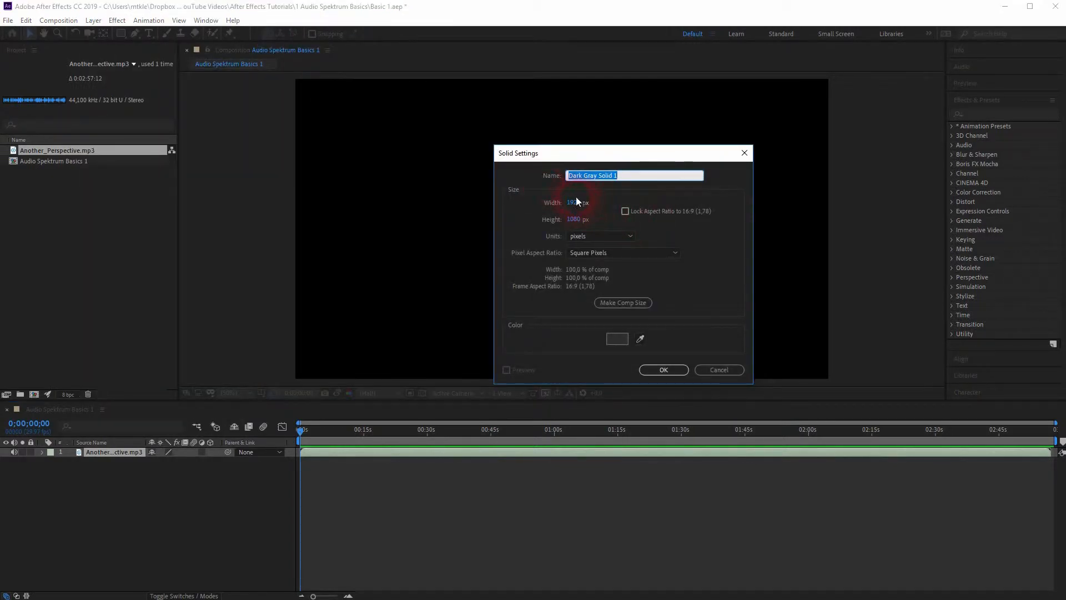
{"action": "left_click", "coordinate": [678, 368]}
{"action": "left_click", "coordinate": [451, 444]}
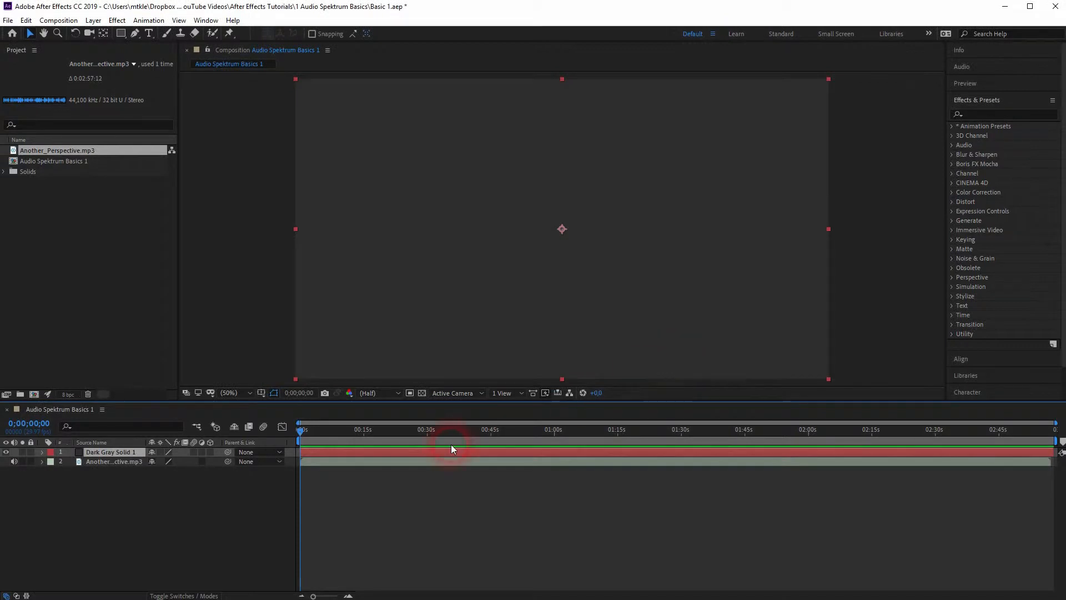
Step: Apply the Audio Spectrum effect to the dark gray solid layer and preview the playback
{"action": "left_click", "coordinate": [109, 463]}
{"action": "left_click", "coordinate": [112, 453]}
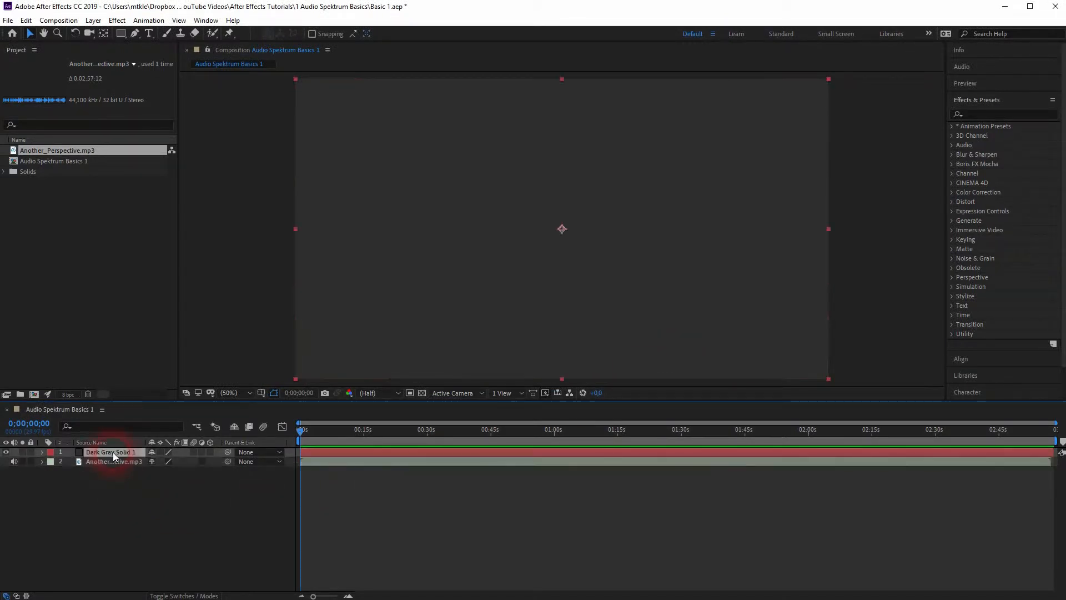
{"action": "left_click", "coordinate": [118, 20]}
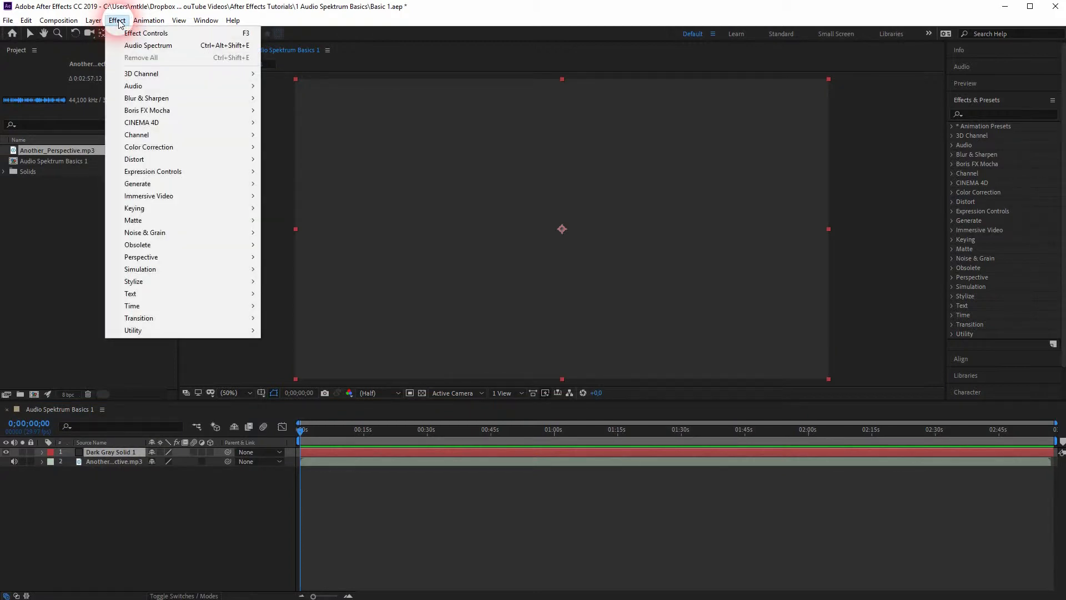
{"action": "mouse_move", "coordinate": [185, 185]}
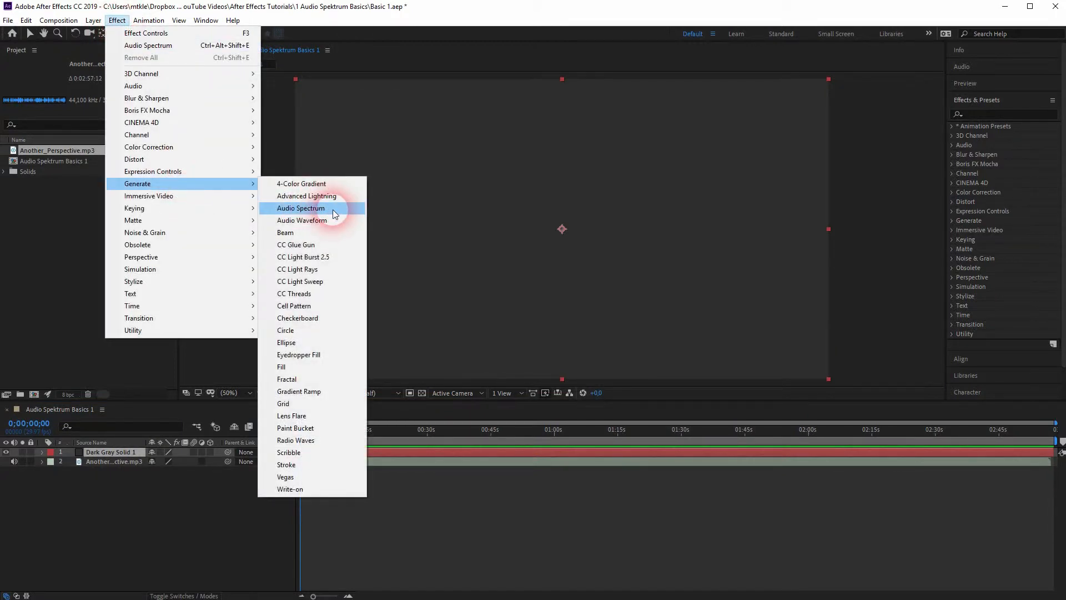
{"action": "left_click", "coordinate": [332, 208]}
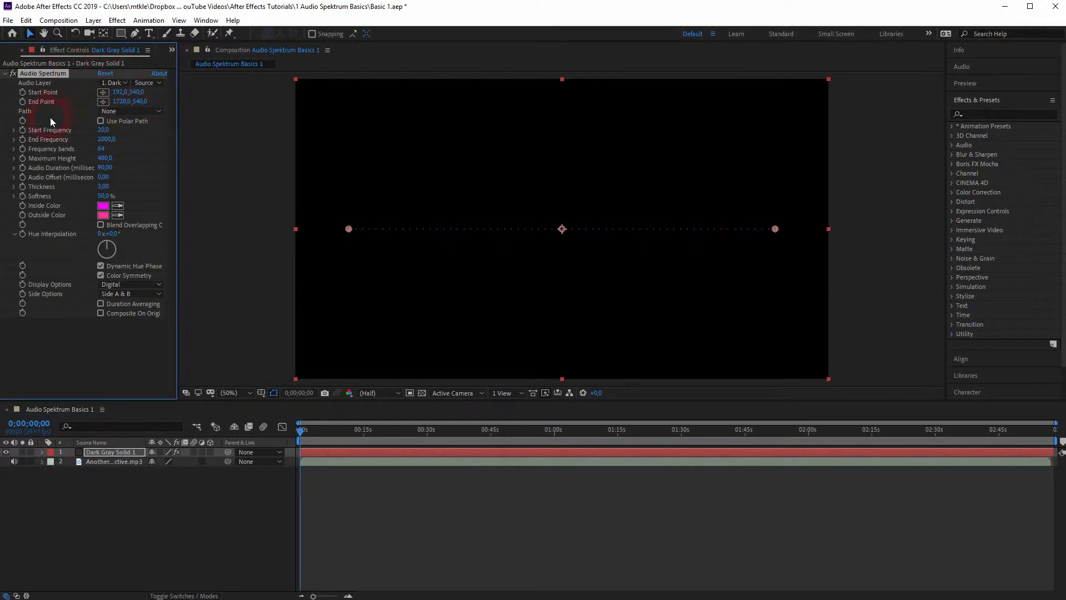
{"action": "left_click", "coordinate": [407, 439]}
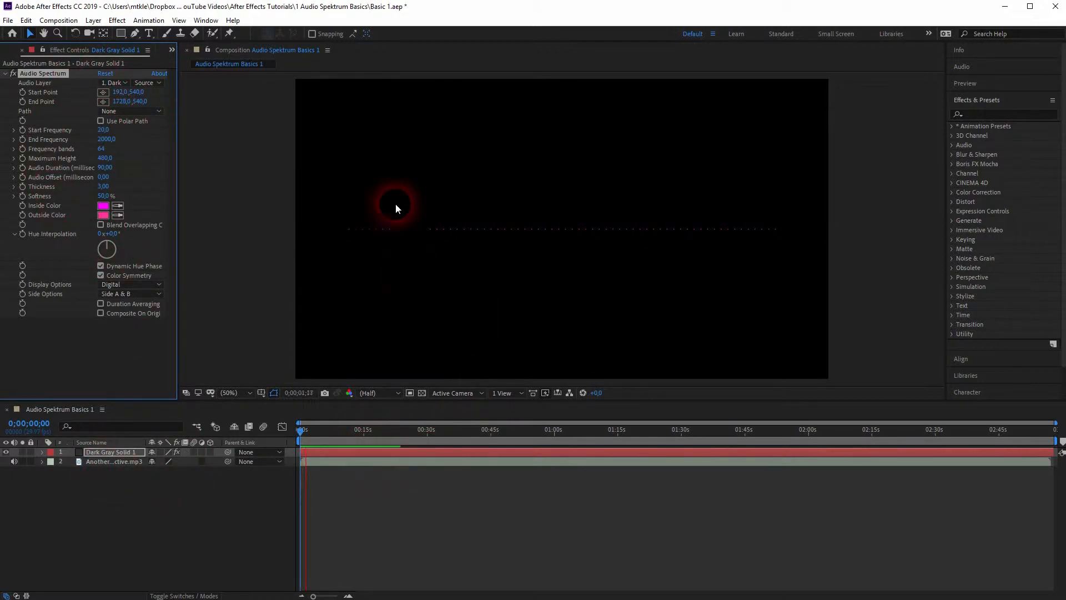
{"action": "key", "text": "space"}
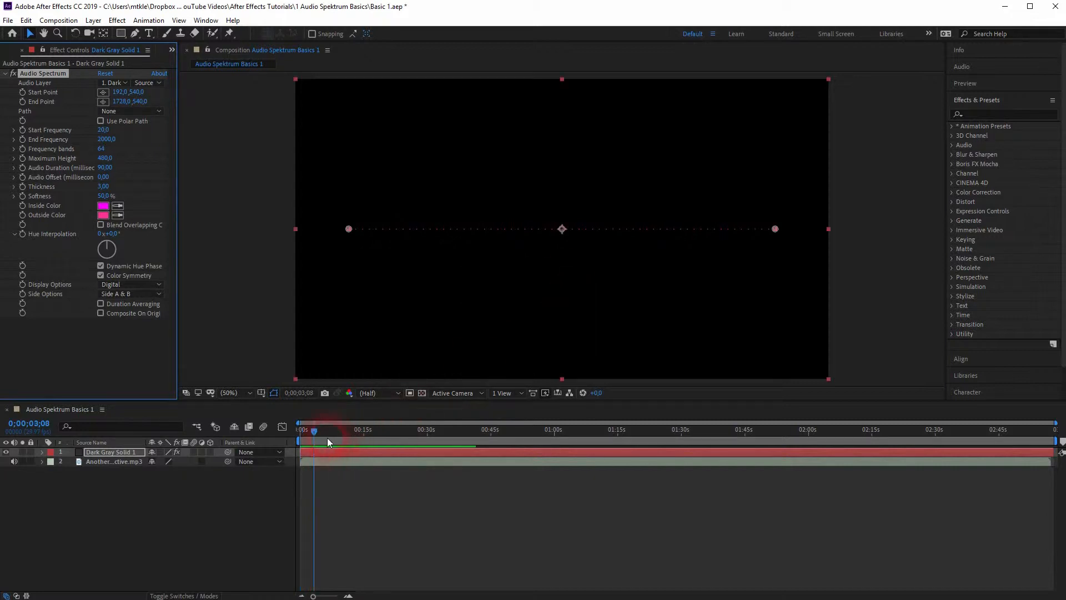
Step: Set the Audio Spectrum's audio layer to Another_Perspective.mp3, preview the reaction to the music, and return to the composition's start
{"action": "left_click", "coordinate": [36, 87]}
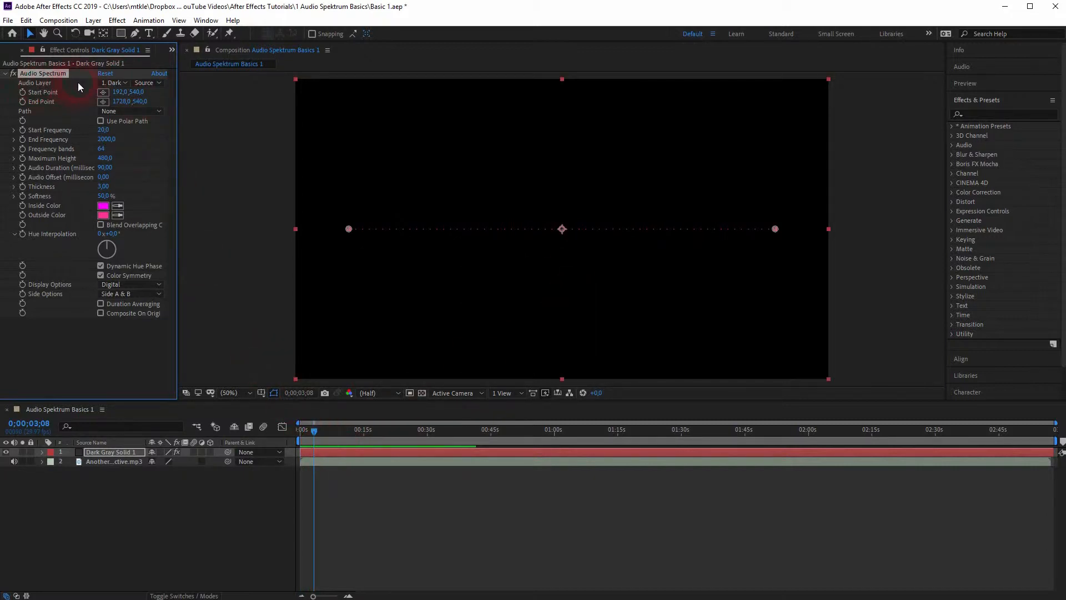
{"action": "left_click", "coordinate": [120, 82]}
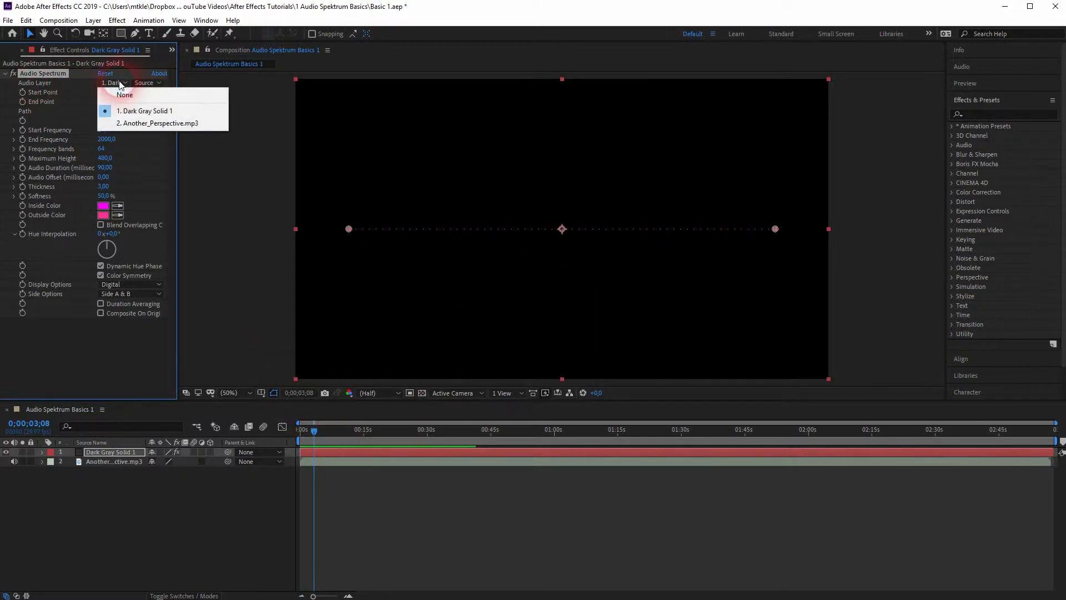
{"action": "left_click", "coordinate": [135, 118]}
{"action": "key", "text": "space"}
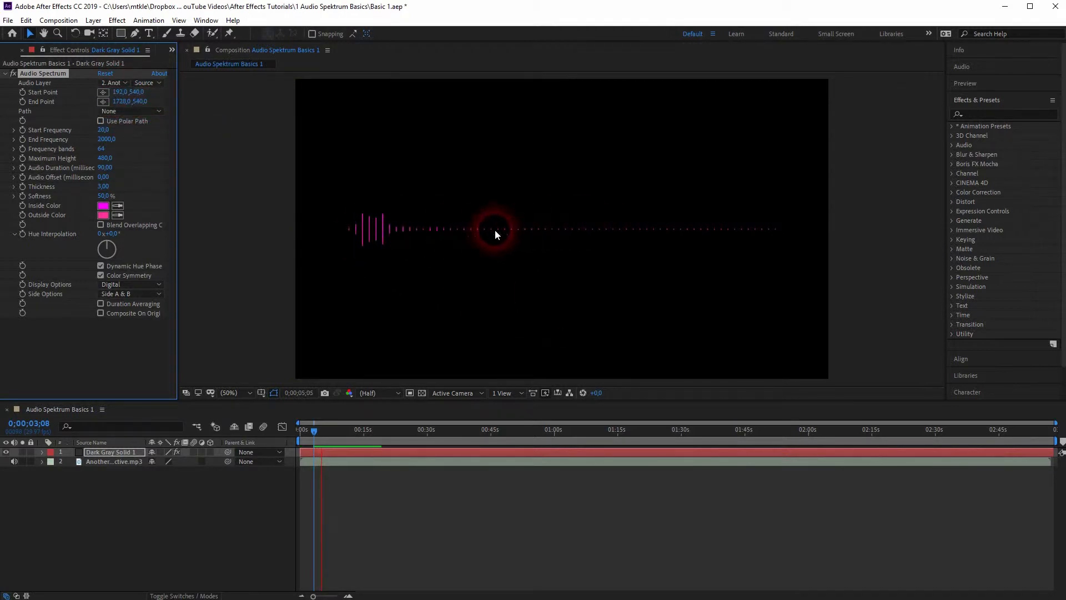
{"action": "key", "text": "space"}
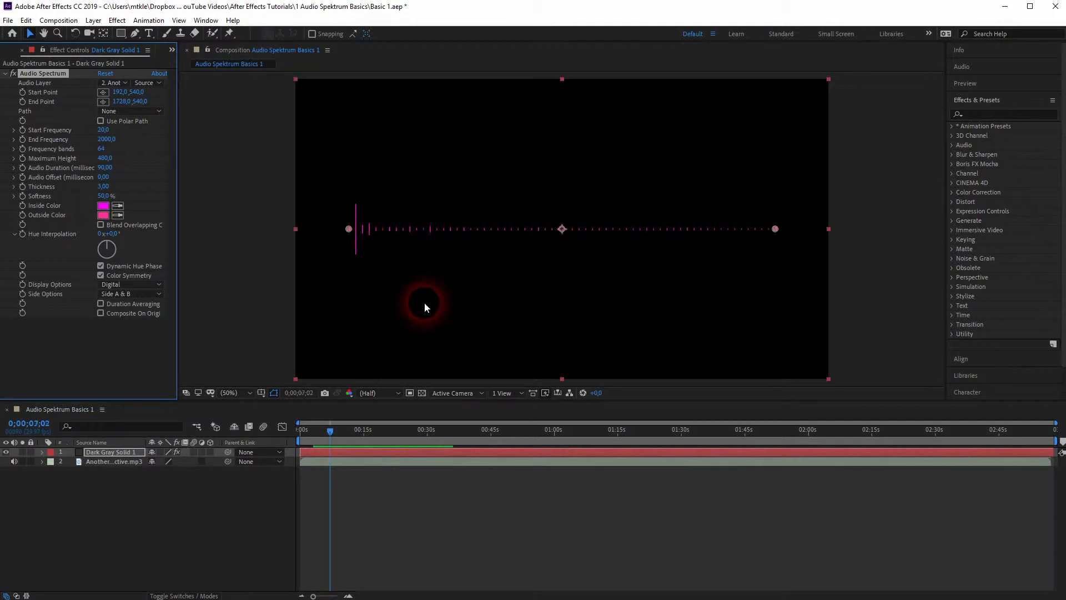
{"action": "left_click_drag", "start_coordinate": [331, 438], "coordinate": [293, 446]}
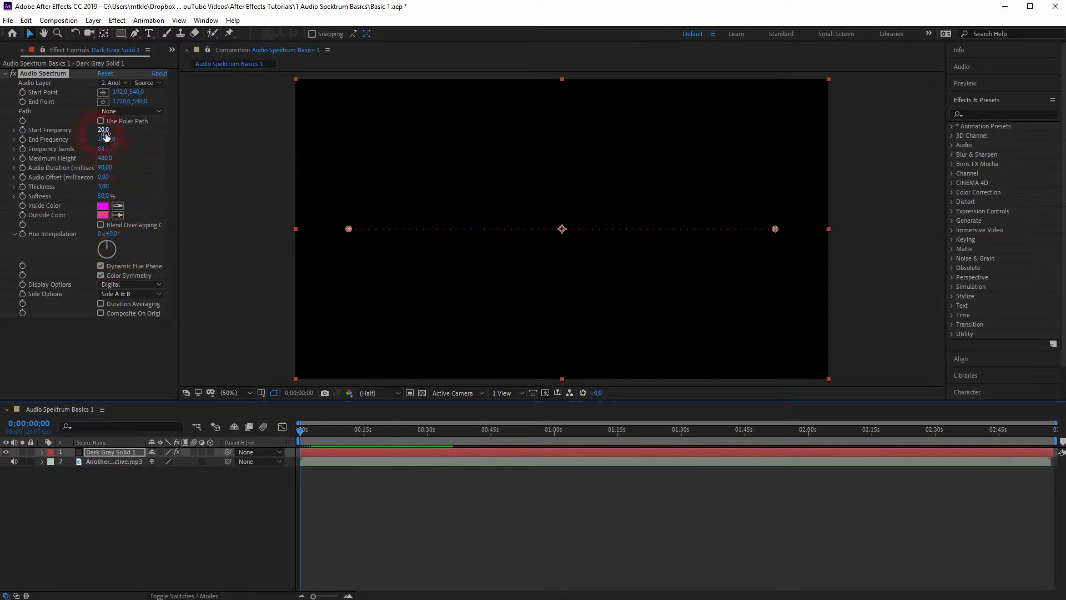
Step: At 0;00;16;19, shift the spectrum's Start Point to 135,526 and its End Point to 1739,534
{"action": "left_click_drag", "start_coordinate": [104, 133], "coordinate": [365, 468]}
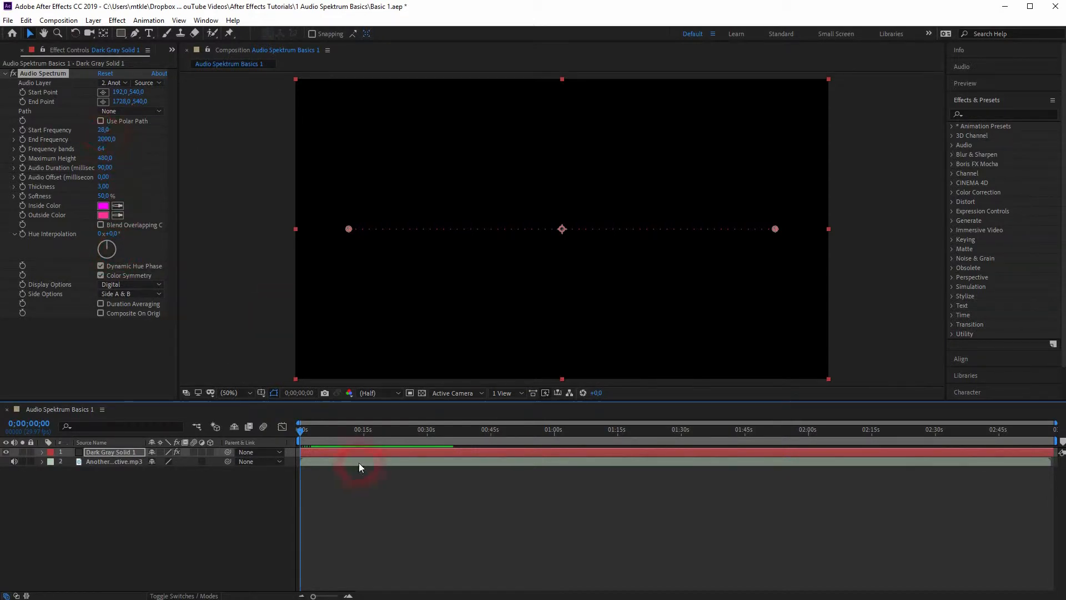
{"action": "left_click_drag", "start_coordinate": [300, 432], "coordinate": [370, 432]}
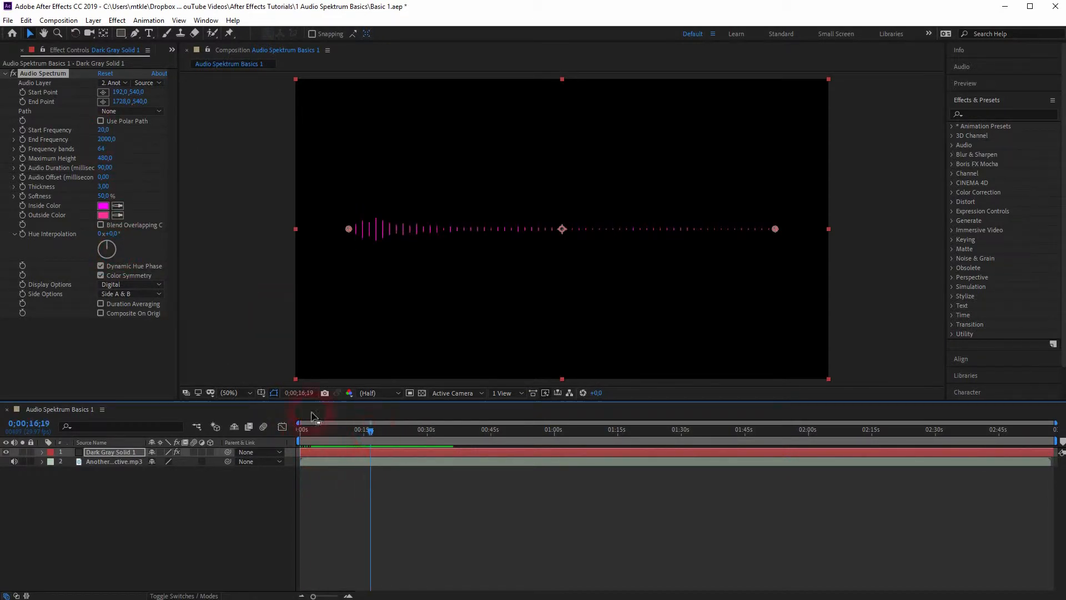
{"action": "left_click_drag", "start_coordinate": [120, 93], "coordinate": [112, 94]}
{"action": "mouse_move", "coordinate": [341, 229]}
{"action": "left_mouse_down"}
{"action": "mouse_move", "coordinate": [337, 198]}
{"action": "mouse_move", "coordinate": [336, 229]}
{"action": "left_mouse_up"}
{"action": "left_click_drag", "start_coordinate": [122, 95], "coordinate": [142, 105]}
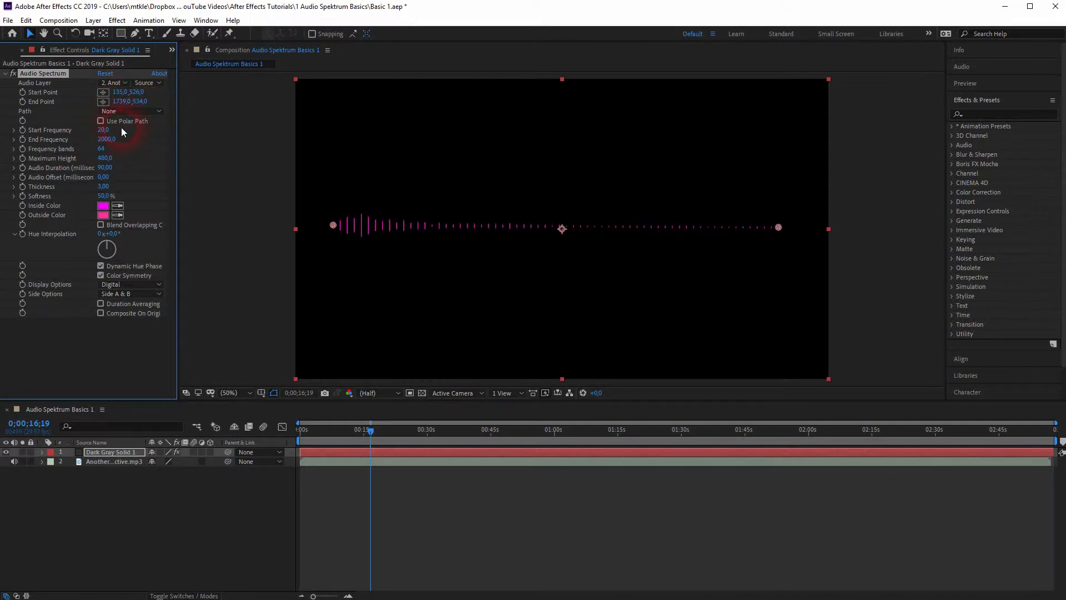
{"action": "left_click", "coordinate": [145, 112]}
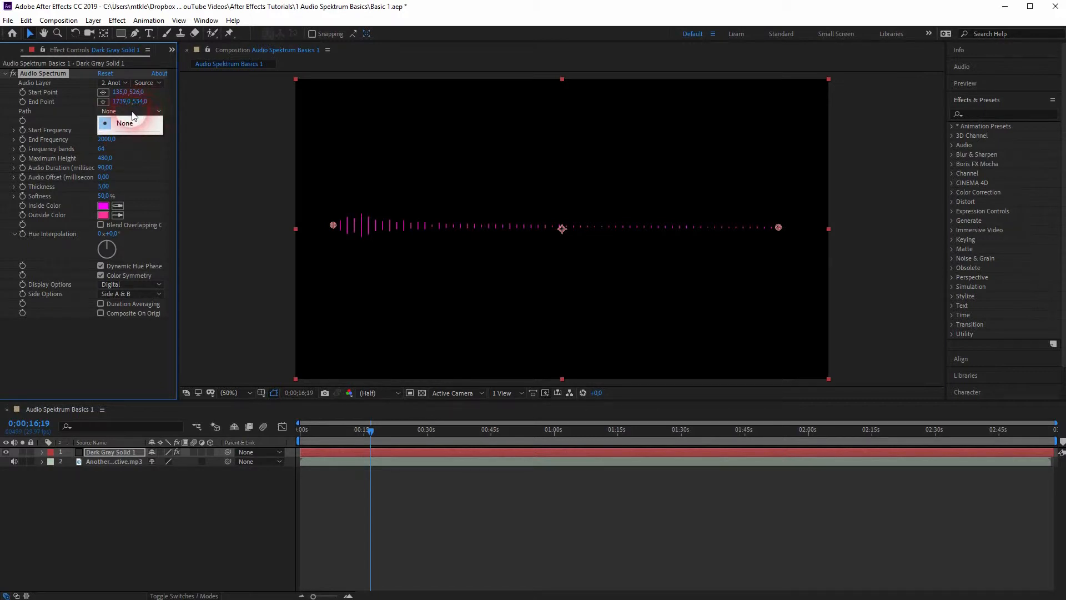
{"action": "left_click", "coordinate": [134, 34]}
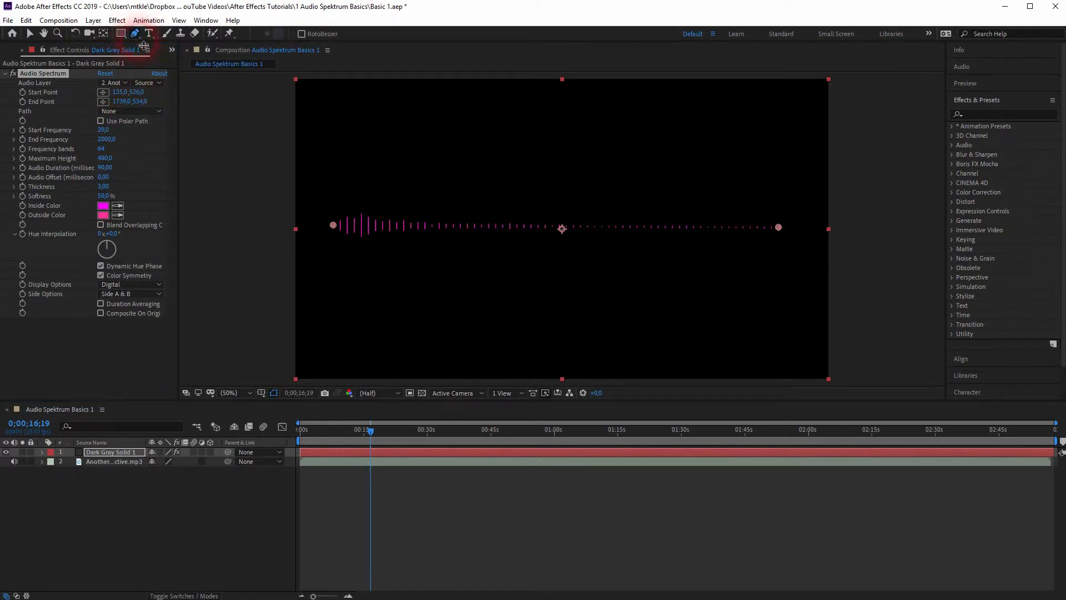
{"action": "left_click", "coordinate": [31, 34]}
Step: Set the spectrum's Start Frequency to 1 and End Frequency to 700, checking the changes in playback
{"action": "mouse_move", "coordinate": [110, 131]}
{"action": "left_mouse_down"}
{"action": "mouse_move", "coordinate": [136, 133]}
{"action": "mouse_move", "coordinate": [93, 132]}
{"action": "left_mouse_up"}
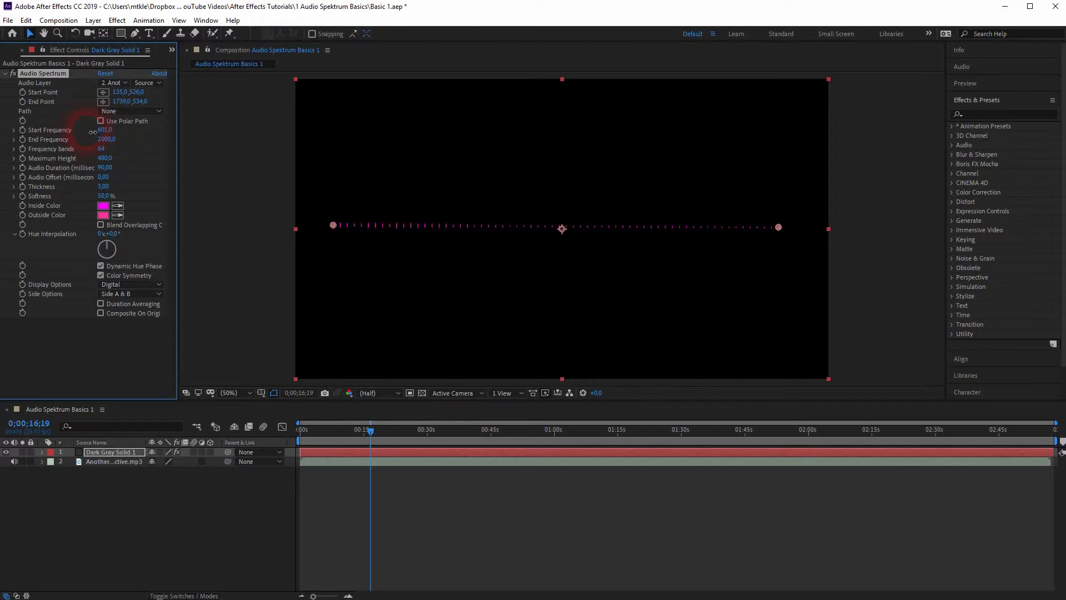
{"action": "left_click_drag", "start_coordinate": [90, 131], "coordinate": [87, 131]}
{"action": "left_click", "coordinate": [455, 308]}
{"action": "key", "text": "space"}
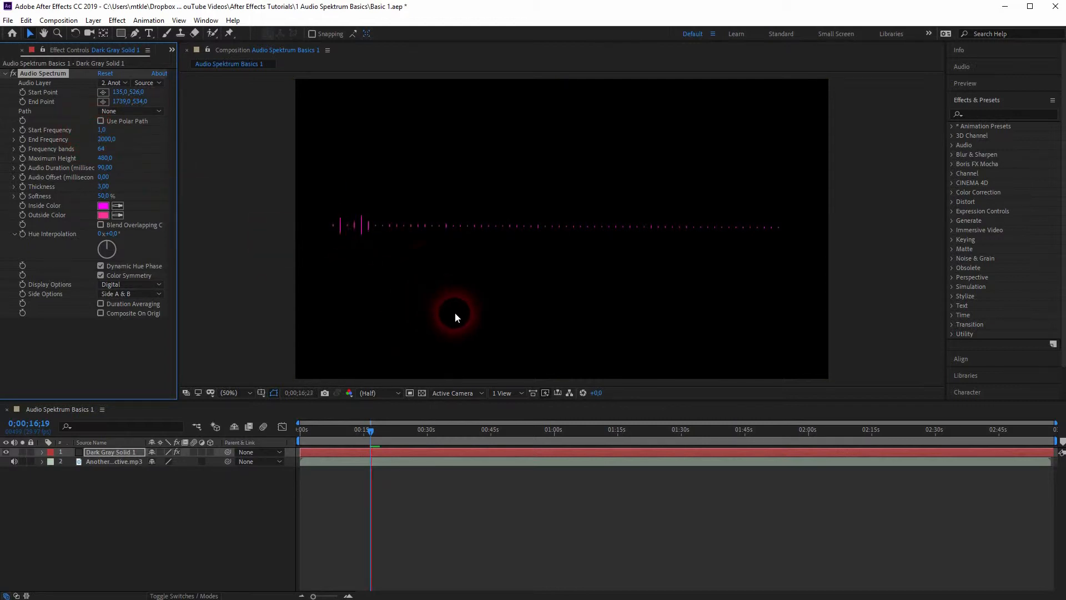
{"action": "mouse_move", "coordinate": [98, 129]}
{"action": "left_mouse_down"}
{"action": "mouse_move", "coordinate": [127, 136]}
{"action": "mouse_move", "coordinate": [82, 130]}
{"action": "left_mouse_up"}
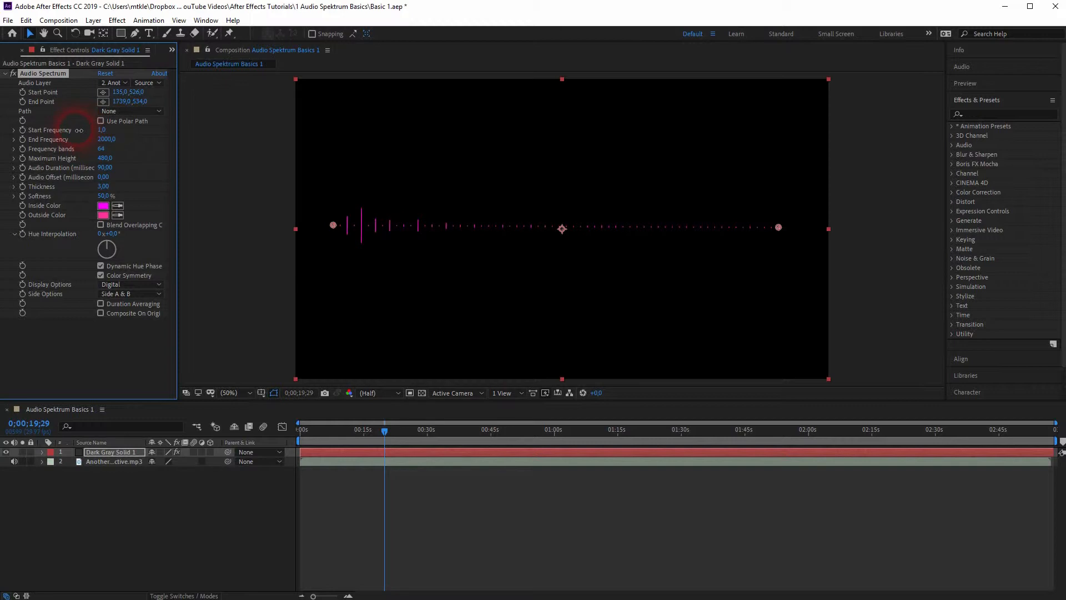
{"action": "left_click_drag", "start_coordinate": [113, 143], "coordinate": [104, 140]}
{"action": "key", "text": "space"}
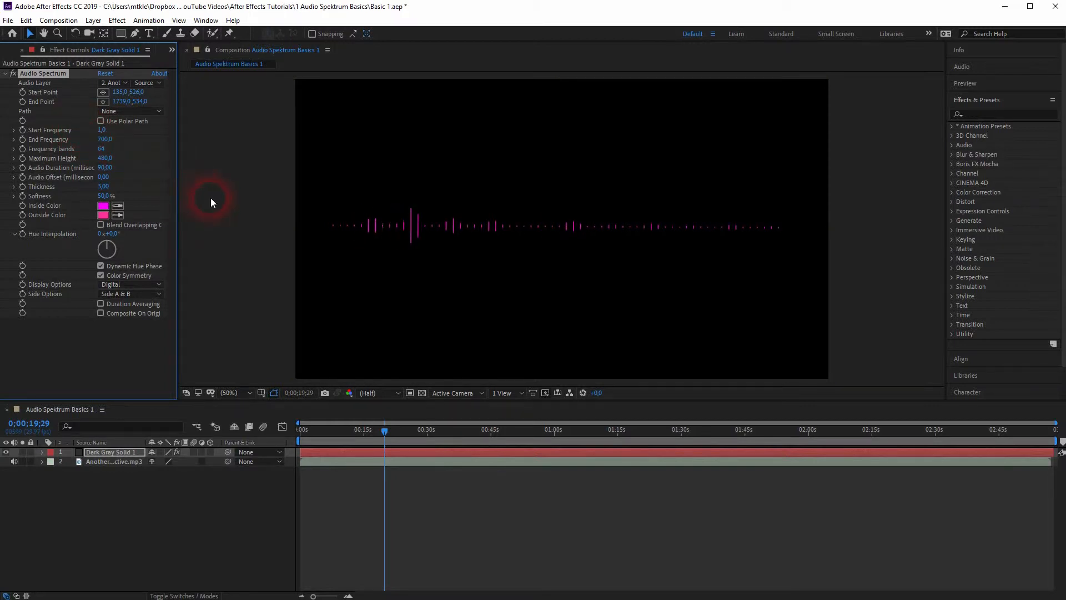
Step: Try 383 frequency bands in playback, and settle on 80 bands for the Audio Spectrum
{"action": "left_click_drag", "start_coordinate": [101, 148], "coordinate": [155, 171]}
{"action": "left_click", "coordinate": [396, 225]}
{"action": "left_click_drag", "start_coordinate": [102, 148], "coordinate": [256, 158]}
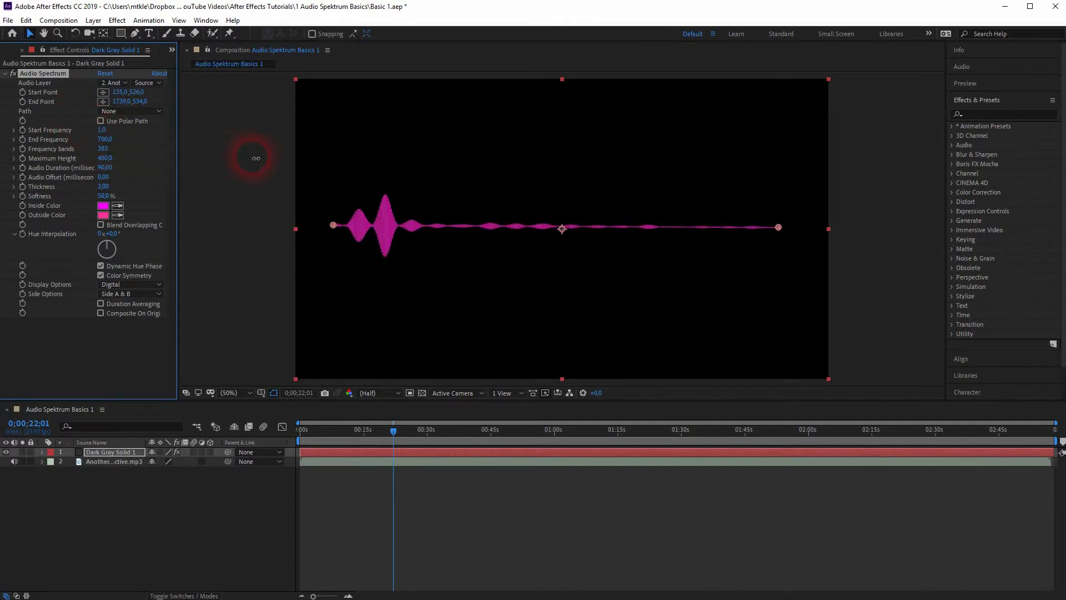
{"action": "key", "text": "space"}
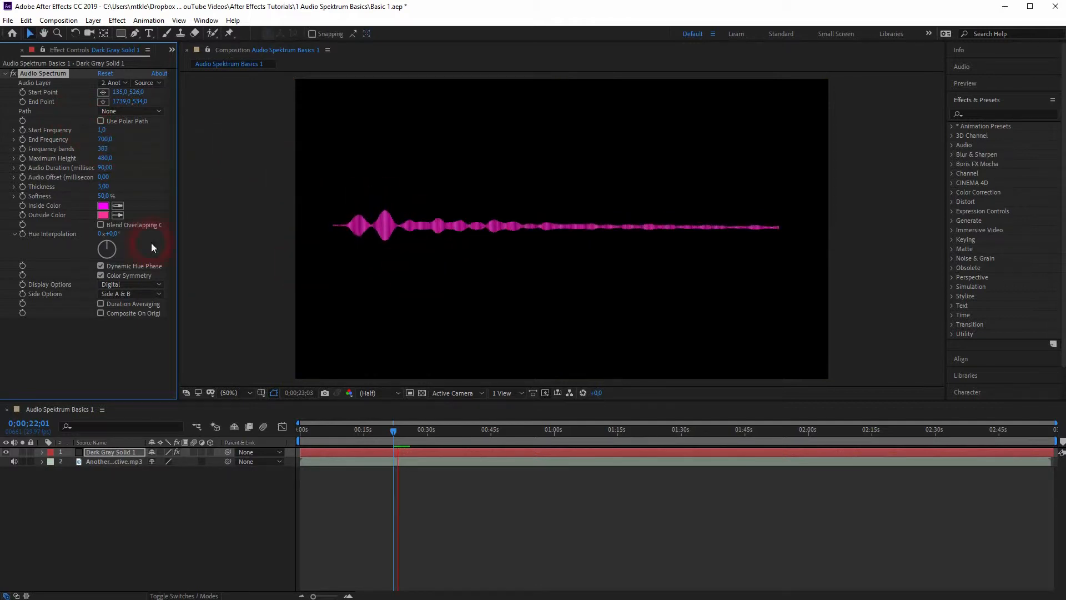
{"action": "key", "text": "space"}
{"action": "left_click_drag", "start_coordinate": [108, 153], "coordinate": [6, 150]}
Step: Test different Maximum Height values for the spectrum in playback, and set it to 600
{"action": "left_click_drag", "start_coordinate": [101, 158], "coordinate": [118, 158]}
{"action": "key", "text": "space"}
{"action": "left_click_drag", "start_coordinate": [106, 160], "coordinate": [391, 212]}
{"action": "key", "text": "space"}
{"action": "left_click", "coordinate": [105, 158]}
{"action": "type", "text": "460"}
{"action": "key", "text": "Return"}
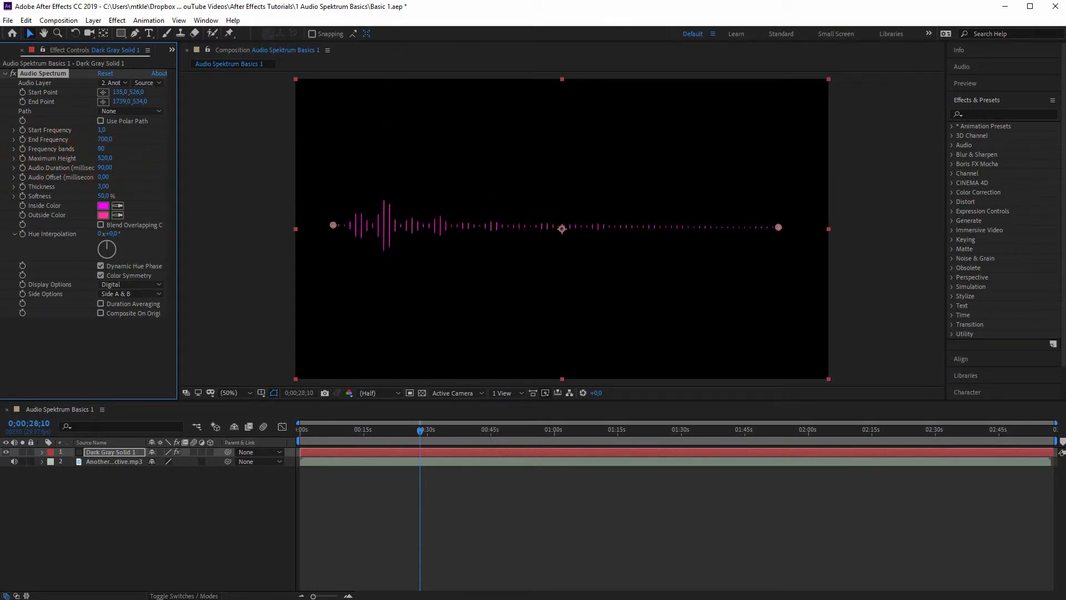
Step: Test longer and shorter Audio Duration values for the spectrum in playback, and settle on 120 milliseconds
{"action": "left_click_drag", "start_coordinate": [106, 168], "coordinate": [131, 166]}
{"action": "key", "text": "space"}
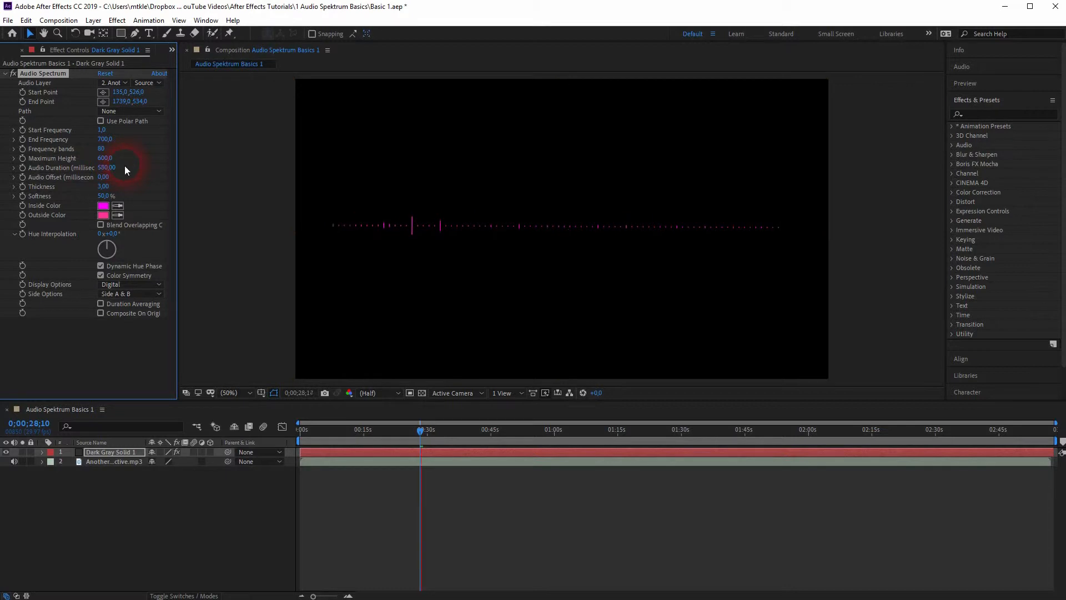
{"action": "left_click_drag", "start_coordinate": [107, 174], "coordinate": [68, 165]}
{"action": "key", "text": "space"}
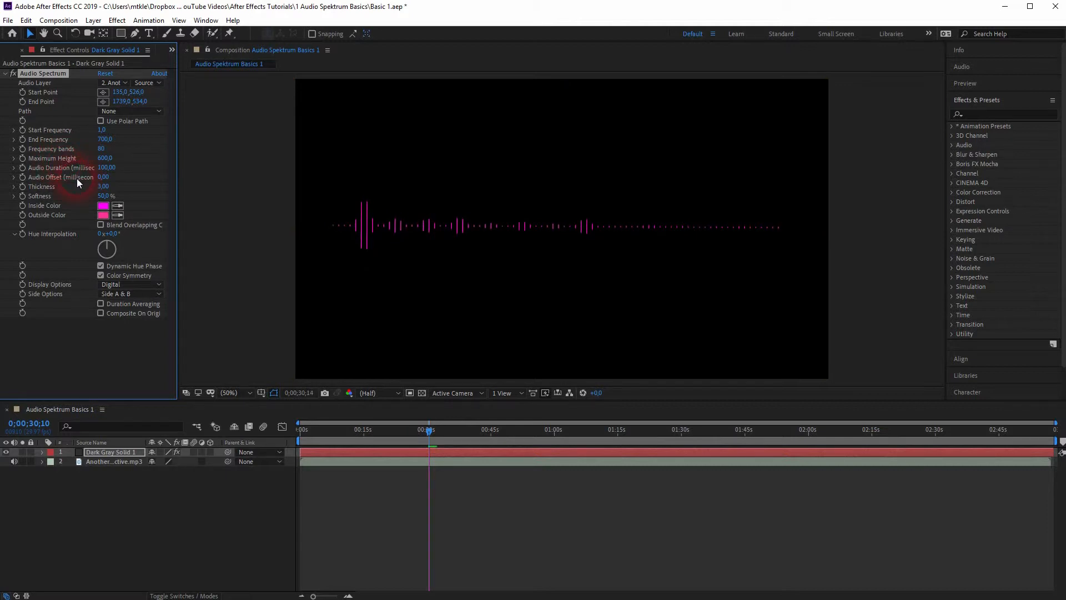
{"action": "left_click", "coordinate": [111, 172]}
{"action": "left_click_drag", "start_coordinate": [113, 170], "coordinate": [108, 170]}
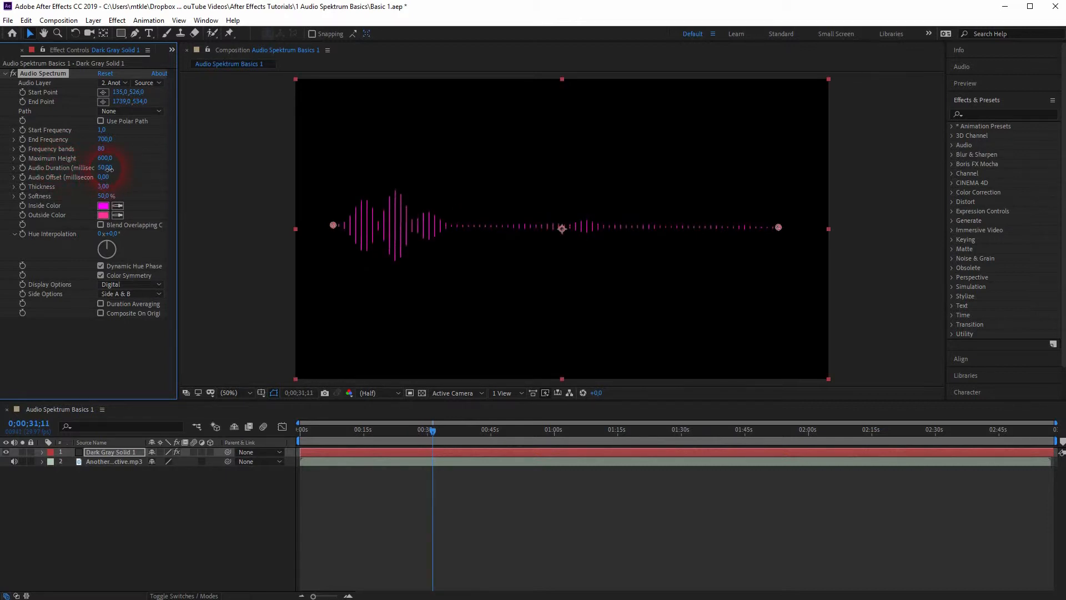
{"action": "key", "text": "space"}
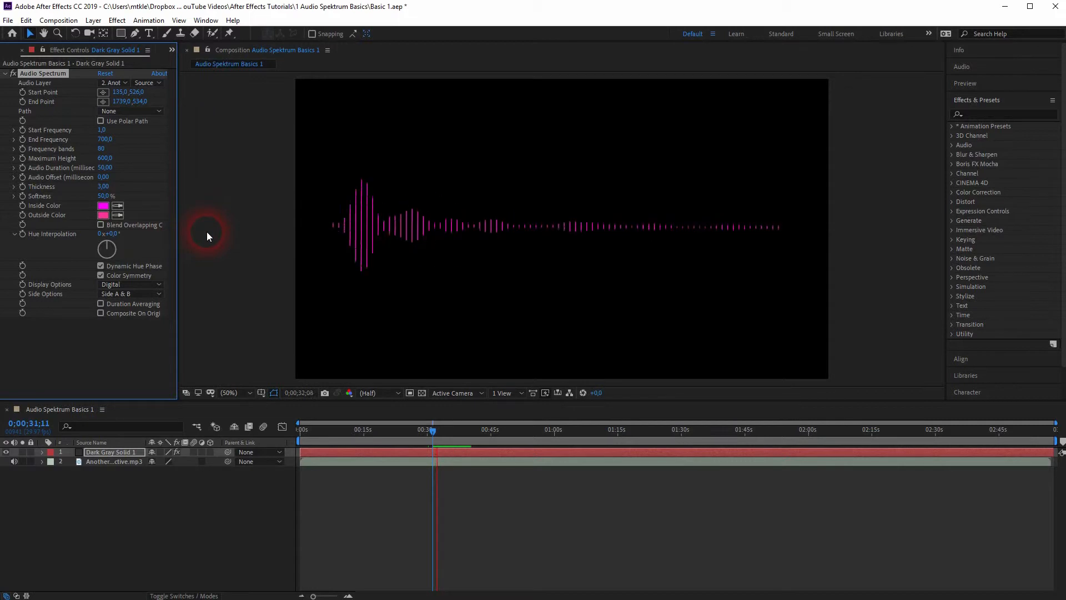
{"action": "left_click", "coordinate": [105, 179]}
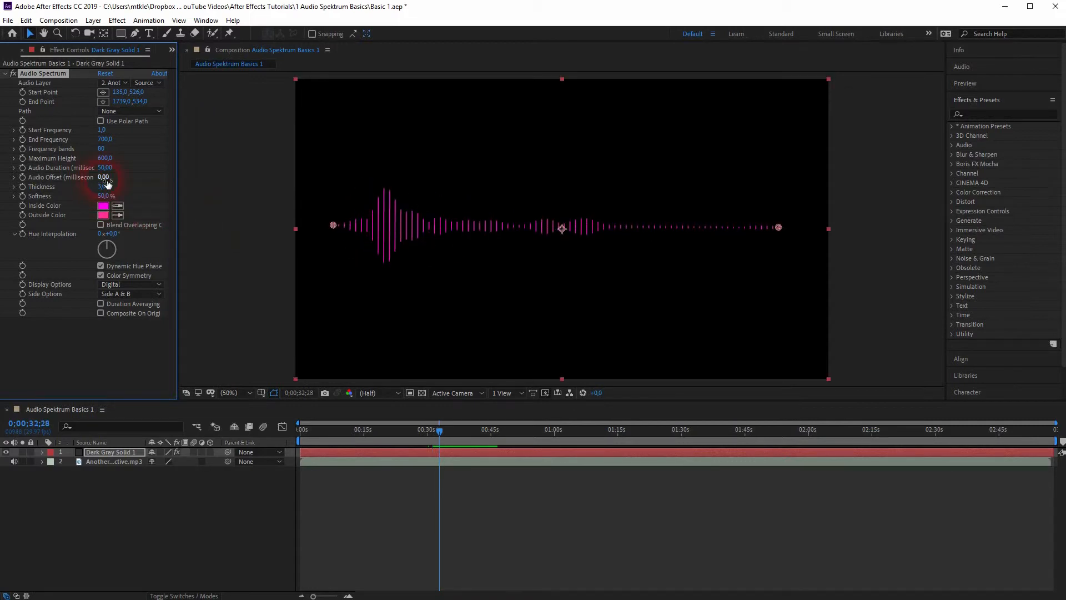
{"action": "left_click_drag", "start_coordinate": [108, 169], "coordinate": [113, 169]}
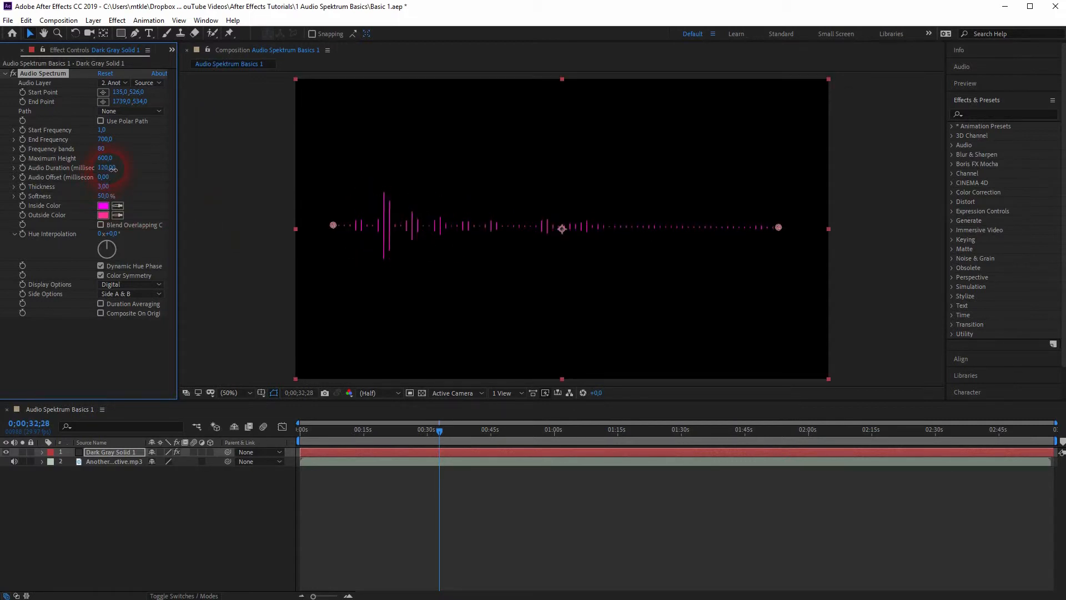
Step: Test different Thickness values for the spectrum, including 25, then set Softness to 0% and Thickness to 8.60
{"action": "left_click", "coordinate": [107, 188]}
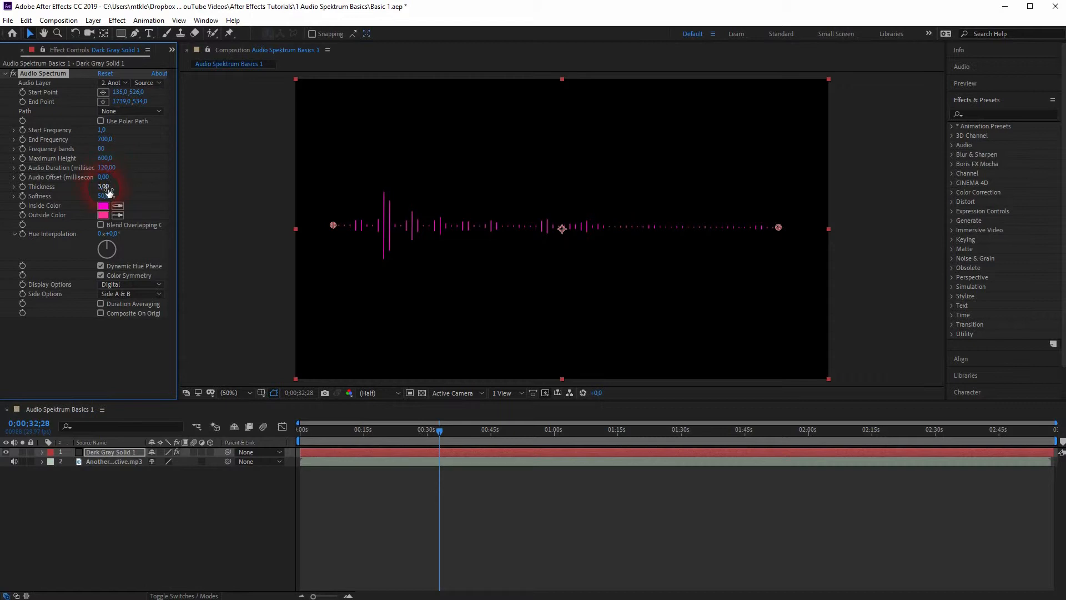
{"action": "key", "text": "space"}
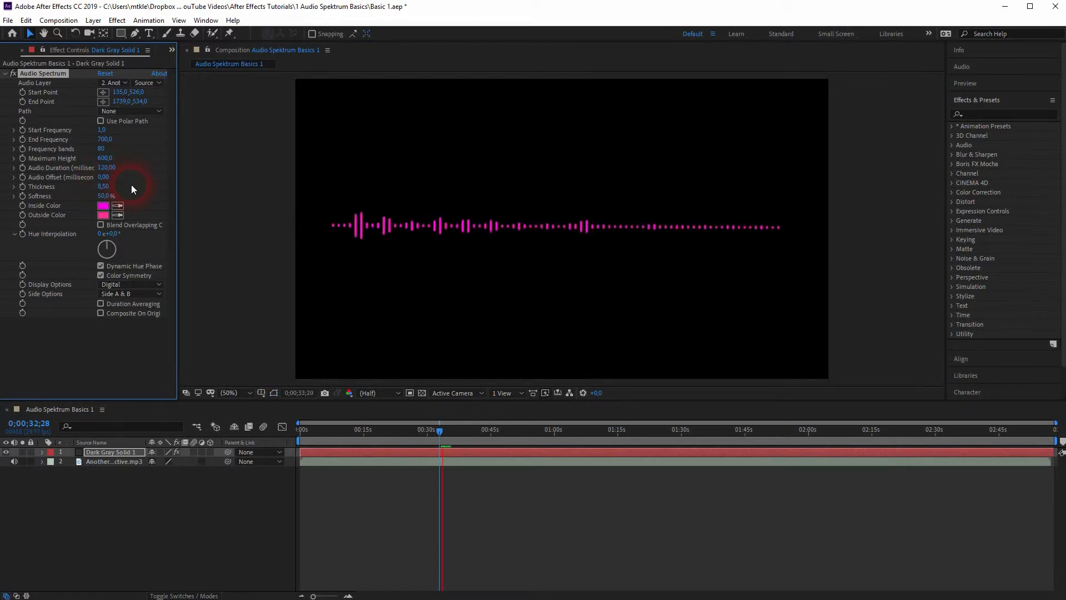
{"action": "left_click_drag", "start_coordinate": [103, 186], "coordinate": [216, 188]}
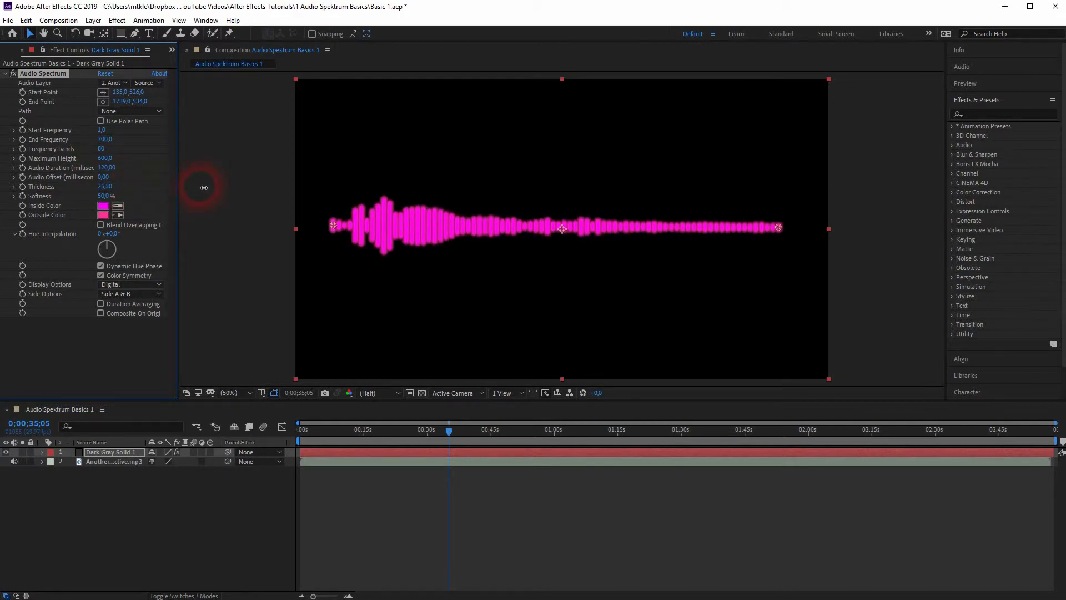
{"action": "left_click_drag", "start_coordinate": [105, 196], "coordinate": [73, 206]}
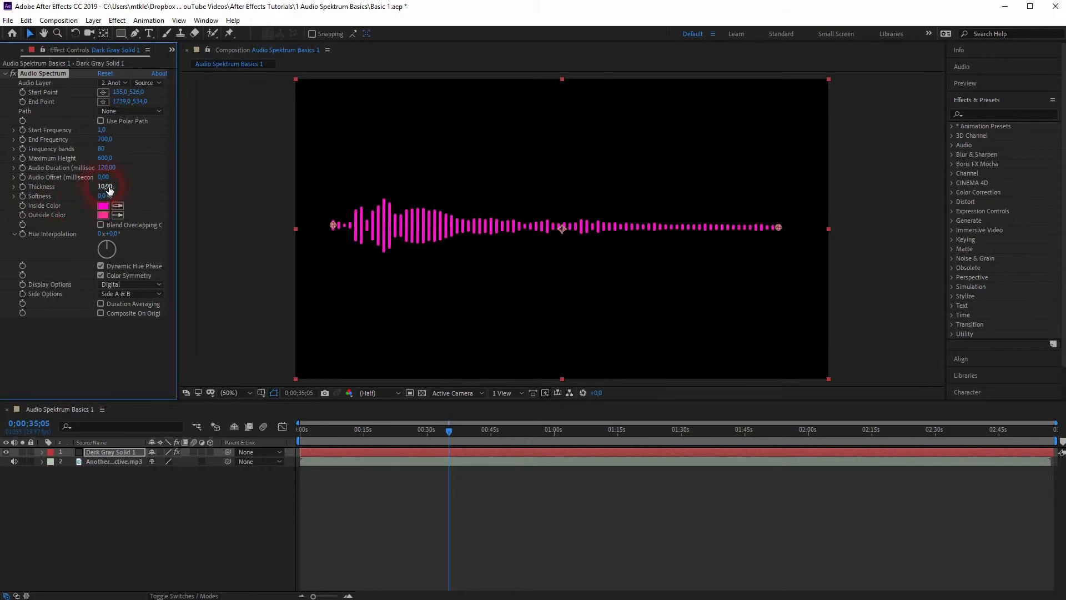
{"action": "left_click_drag", "start_coordinate": [107, 187], "coordinate": [103, 188]}
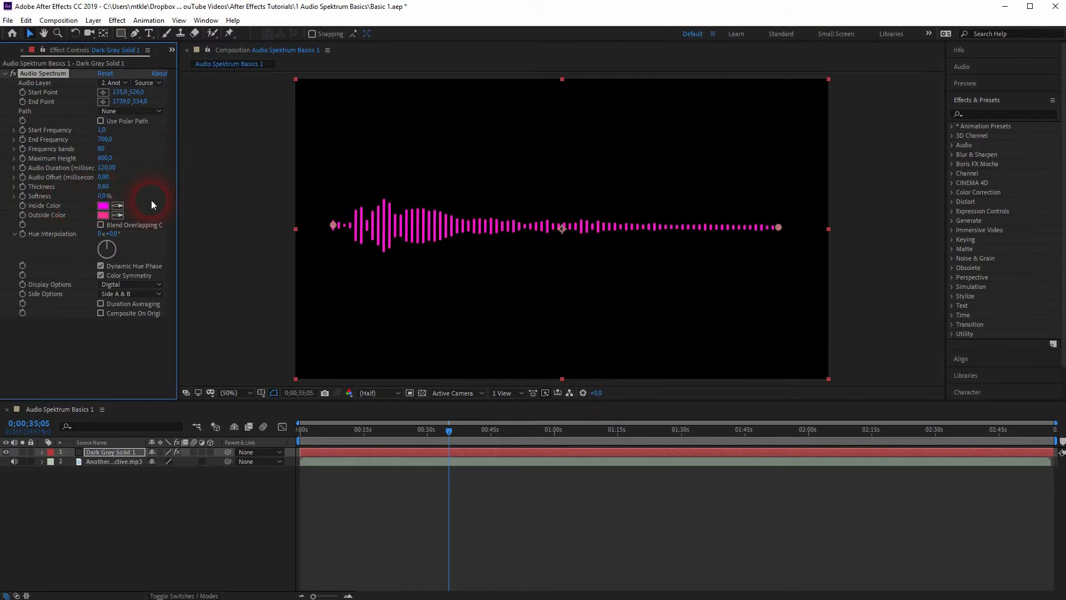
Step: Try a green Inside Color and the Outside Color 32FF92 on the spectrum, and preview the result
{"action": "left_click", "coordinate": [103, 205]}
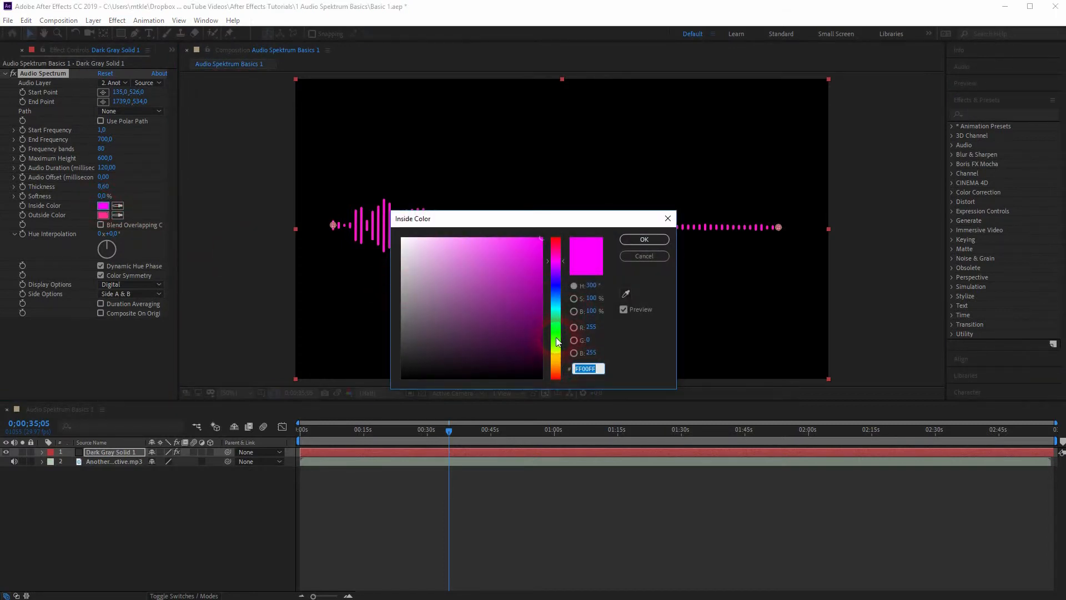
{"action": "left_click", "coordinate": [555, 337]}
{"action": "left_click", "coordinate": [646, 239]}
{"action": "left_click", "coordinate": [103, 215]}
{"action": "left_click", "coordinate": [601, 367]}
{"action": "left_click", "coordinate": [560, 324]}
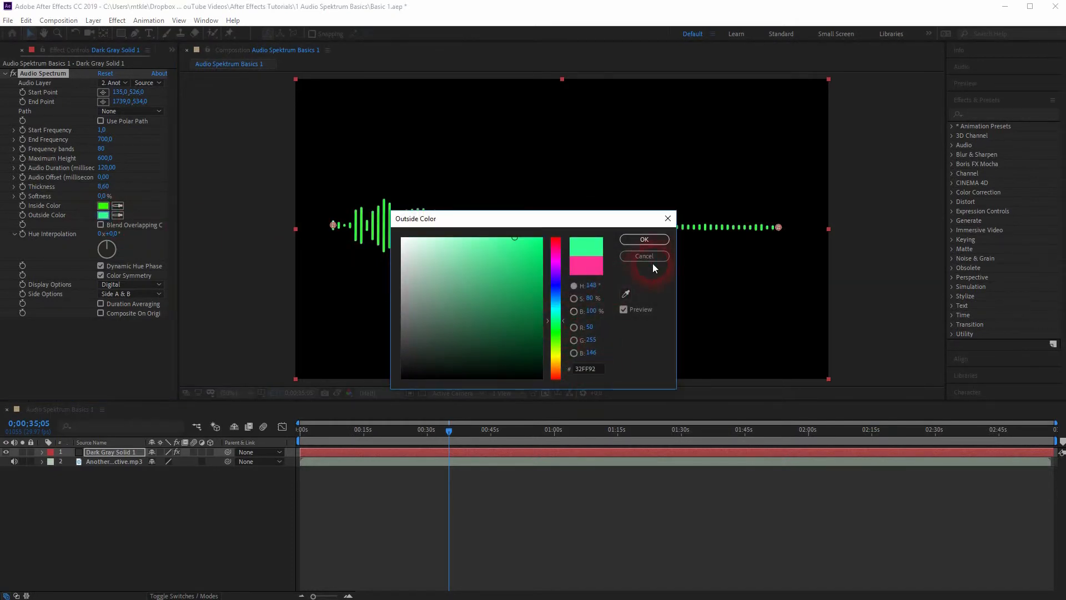
{"action": "left_click", "coordinate": [645, 242]}
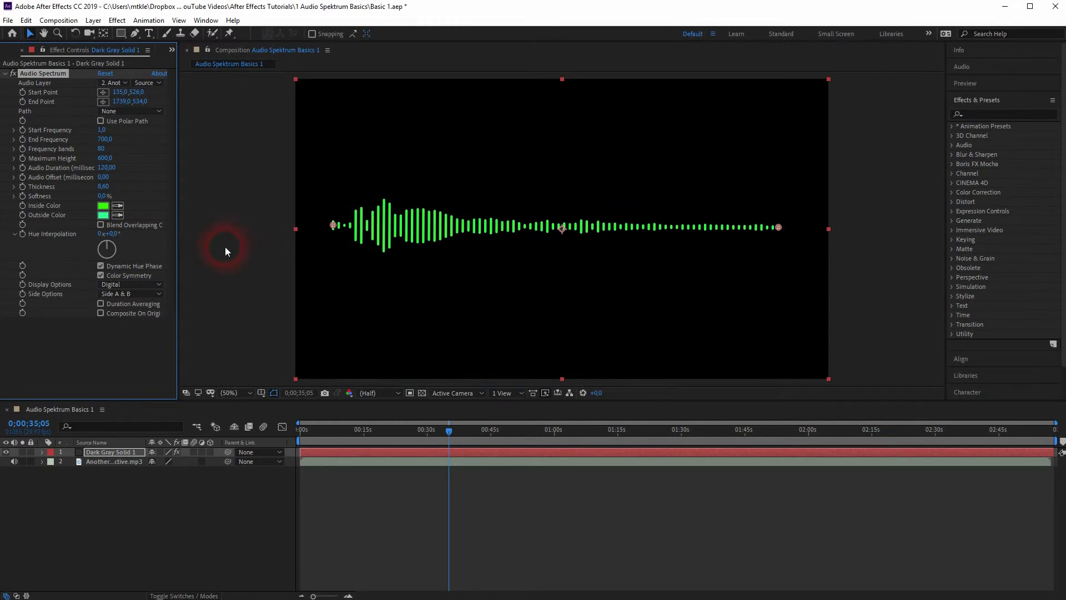
{"action": "key", "text": "space"}
{"action": "key", "text": "space"}
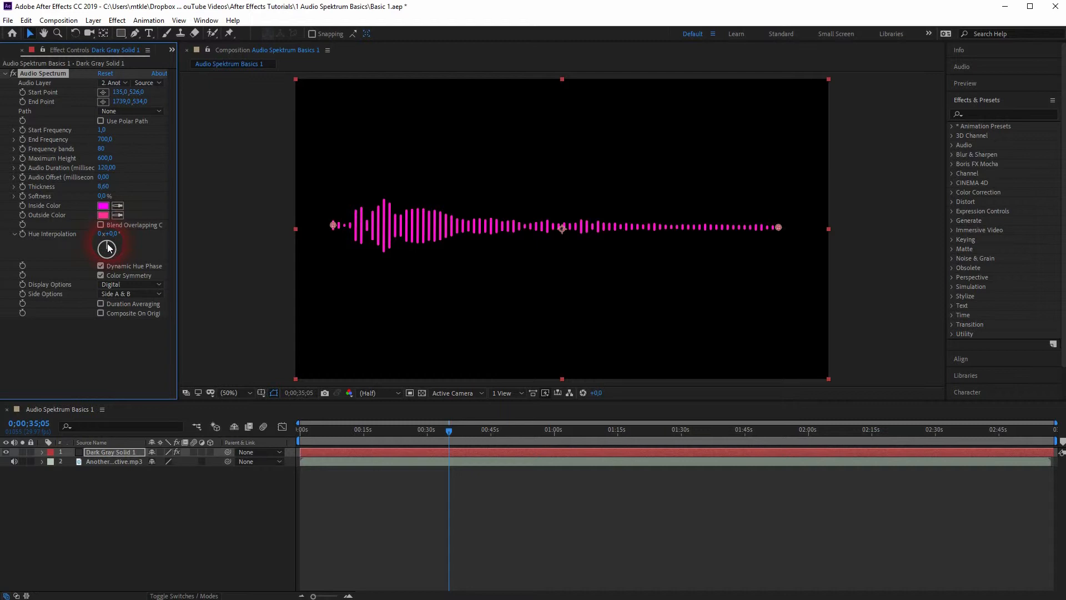
Step: Set Hue Interpolation to 2°, and try the Analog lines and Analog dots display options in playback
{"action": "mouse_move", "coordinate": [103, 237]}
{"action": "left_mouse_down"}
{"action": "mouse_move", "coordinate": [128, 251]}
{"action": "mouse_move", "coordinate": [116, 272]}
{"action": "mouse_move", "coordinate": [76, 272]}
{"action": "mouse_move", "coordinate": [65, 259]}
{"action": "mouse_move", "coordinate": [92, 221]}
{"action": "mouse_move", "coordinate": [112, 218]}
{"action": "mouse_move", "coordinate": [103, 245]}
{"action": "mouse_move", "coordinate": [57, 286]}
{"action": "mouse_move", "coordinate": [45, 228]}
{"action": "mouse_move", "coordinate": [71, 210]}
{"action": "mouse_move", "coordinate": [63, 251]}
{"action": "mouse_move", "coordinate": [136, 261]}
{"action": "mouse_move", "coordinate": [81, 228]}
{"action": "mouse_move", "coordinate": [97, 278]}
{"action": "mouse_move", "coordinate": [123, 241]}
{"action": "left_mouse_up"}
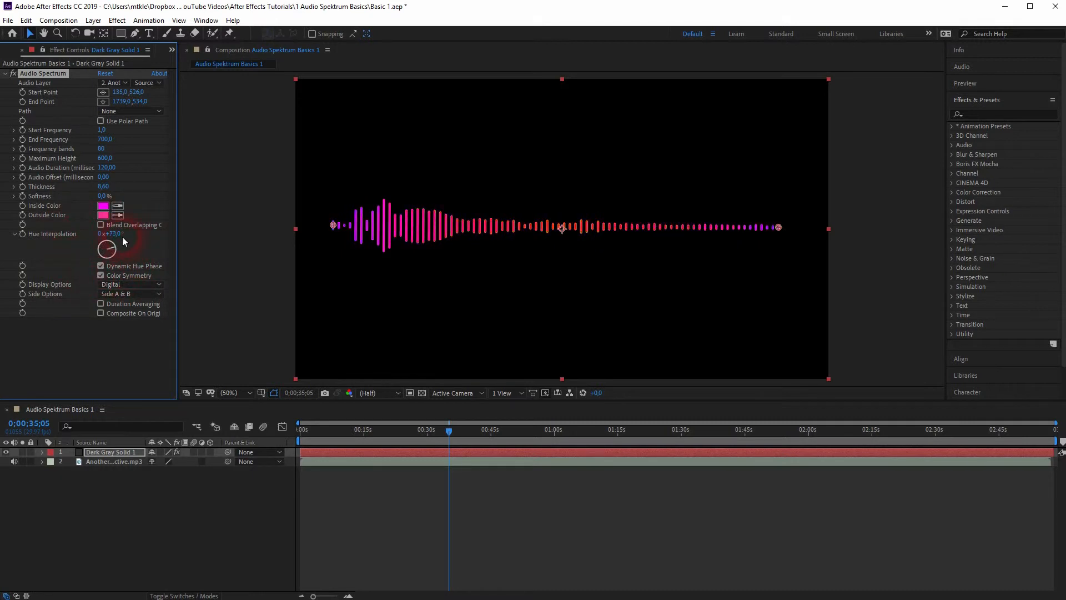
{"action": "left_click_drag", "start_coordinate": [108, 231], "coordinate": [108, 231]}
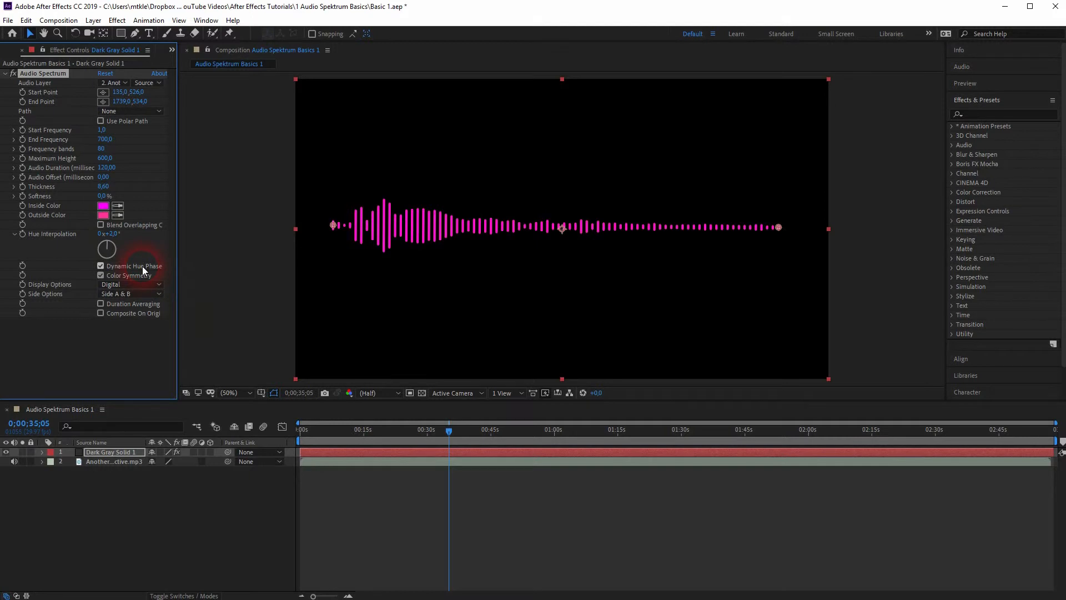
{"action": "left_click", "coordinate": [142, 284]}
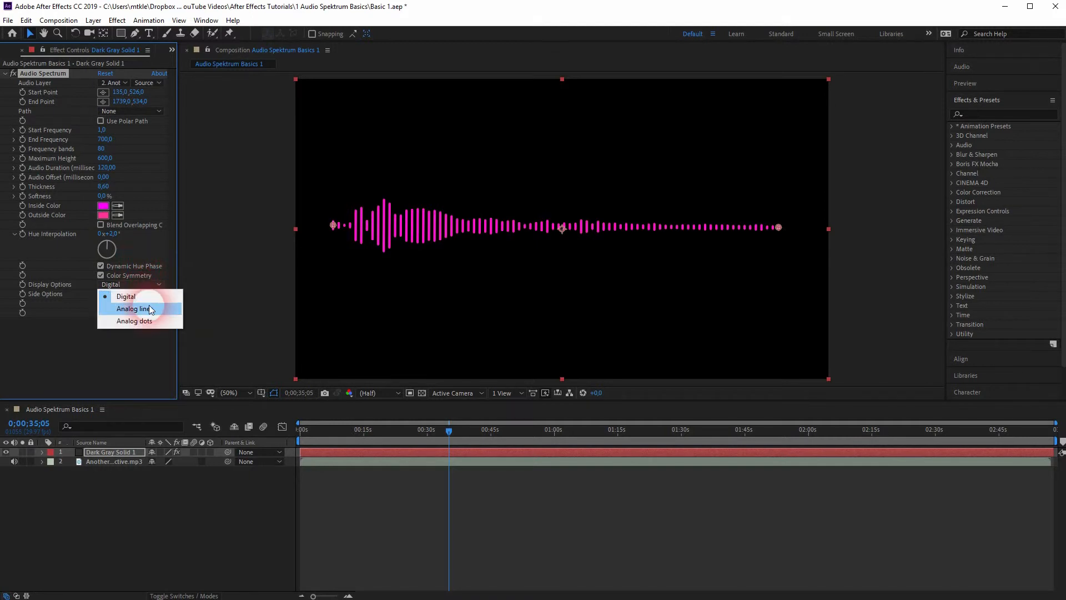
{"action": "left_click", "coordinate": [150, 309]}
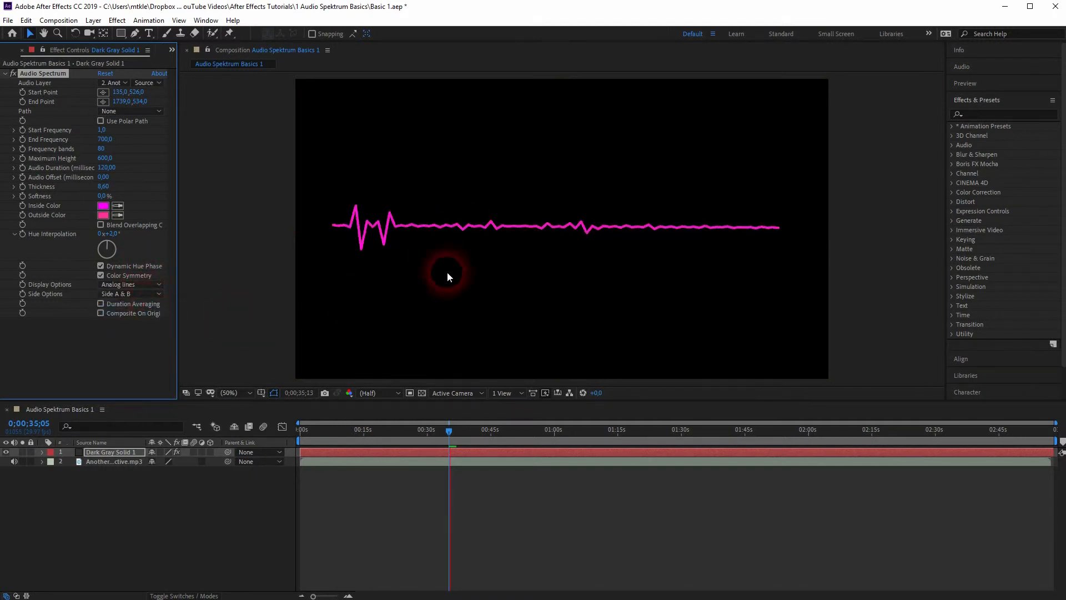
{"action": "left_click", "coordinate": [136, 286]}
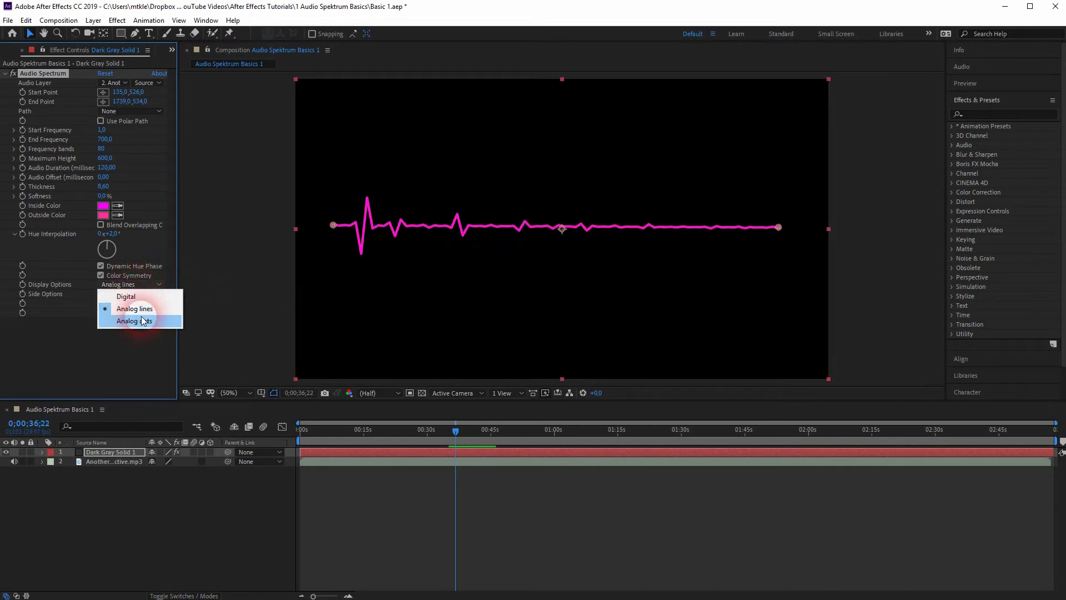
{"action": "left_click", "coordinate": [143, 321]}
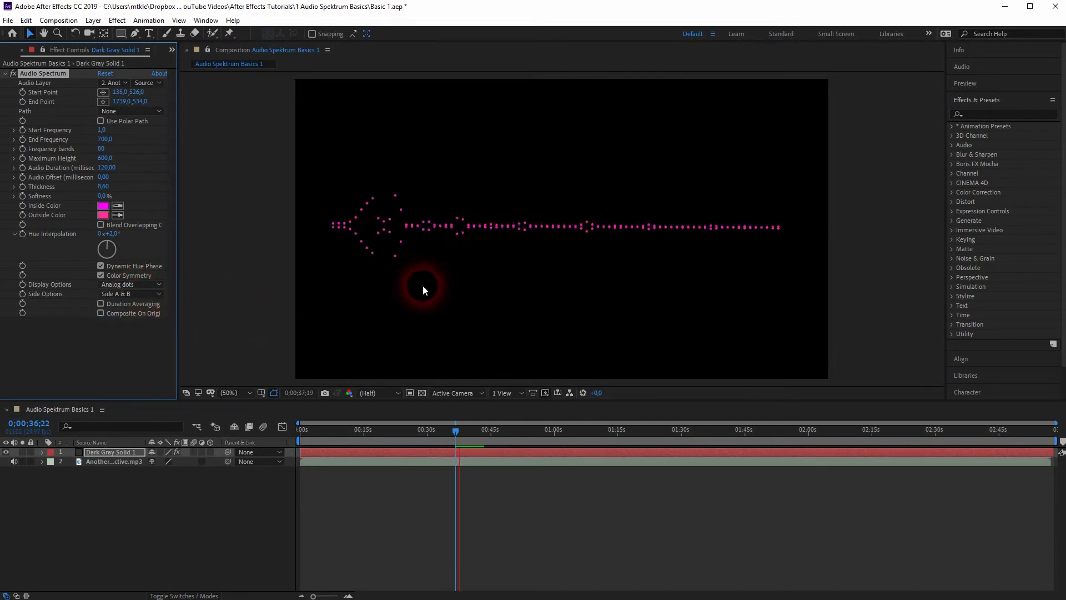
{"action": "left_click", "coordinate": [381, 253]}
Step: Try Side B and Side A for the dotted spectrum in playback, and restore Side A & B
{"action": "left_click", "coordinate": [154, 305]}
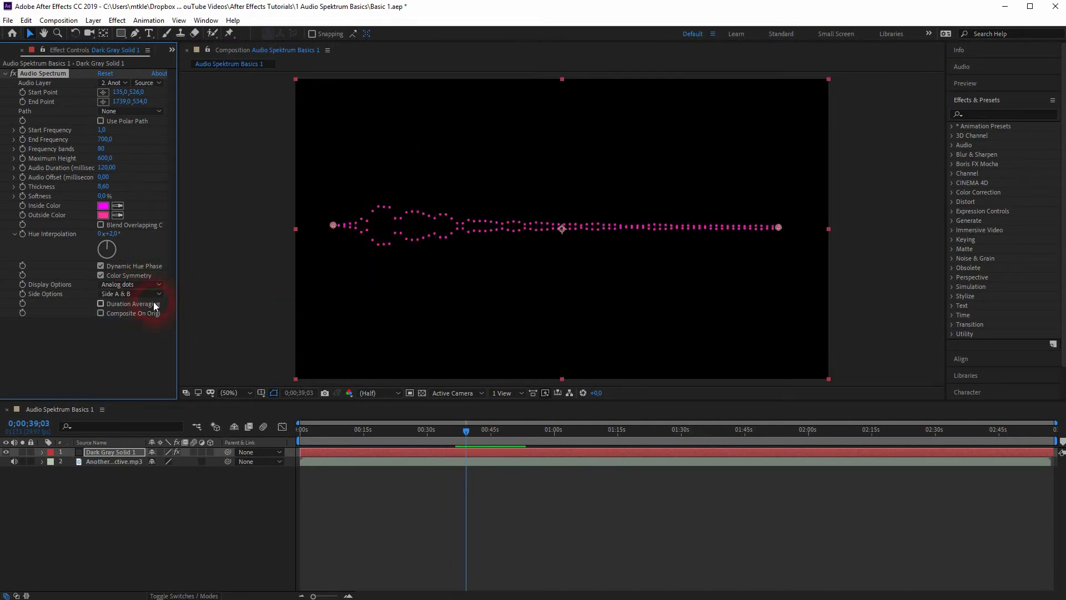
{"action": "left_click", "coordinate": [141, 296]}
{"action": "left_click", "coordinate": [119, 306]}
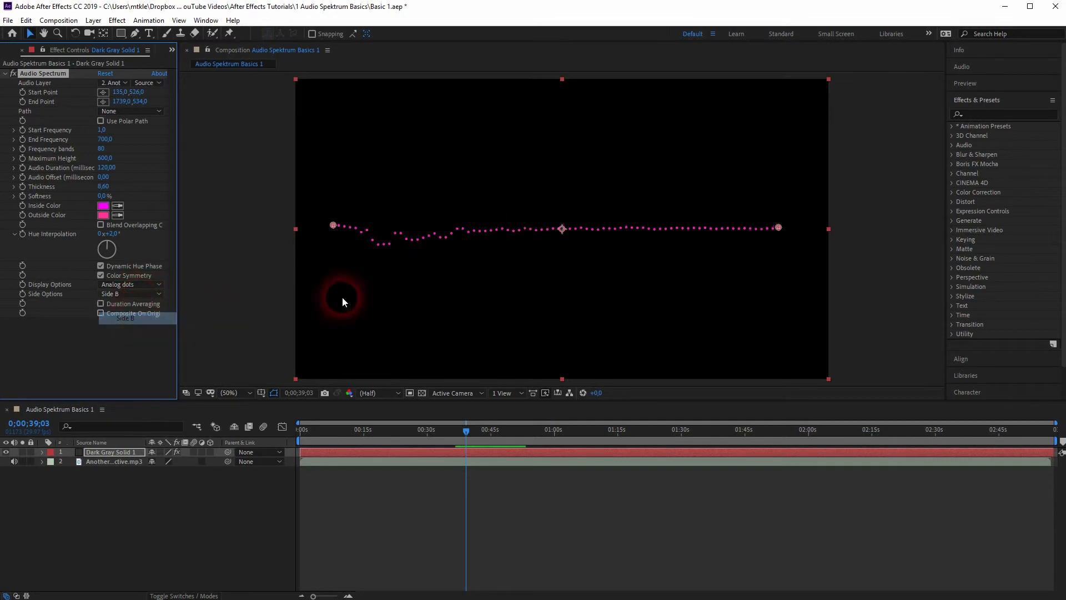
{"action": "key", "text": "space"}
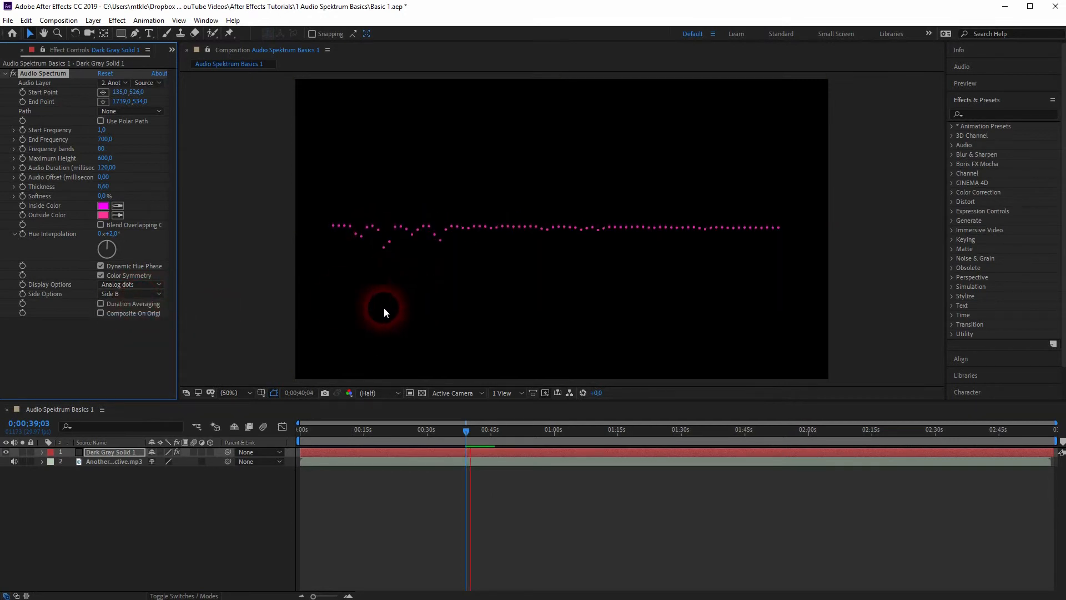
{"action": "left_click", "coordinate": [145, 295]}
{"action": "left_click", "coordinate": [143, 306]}
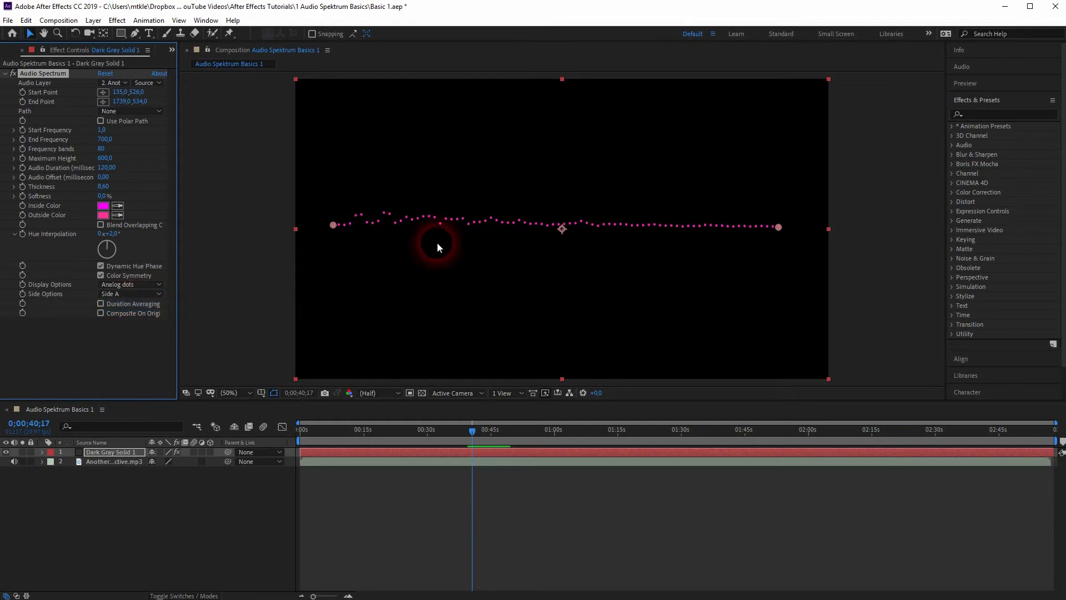
{"action": "key", "text": "space"}
{"action": "left_click", "coordinate": [138, 294]}
{"action": "left_click", "coordinate": [145, 326]}
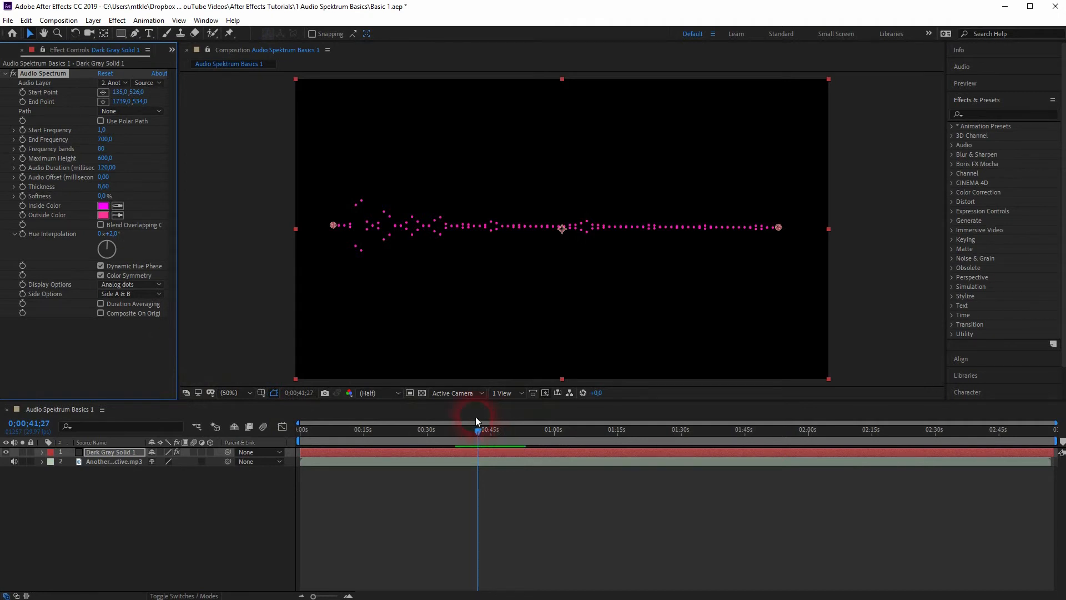
Step: Switch the spectrum's display option to Digital and preview it
{"action": "left_click", "coordinate": [145, 285]}
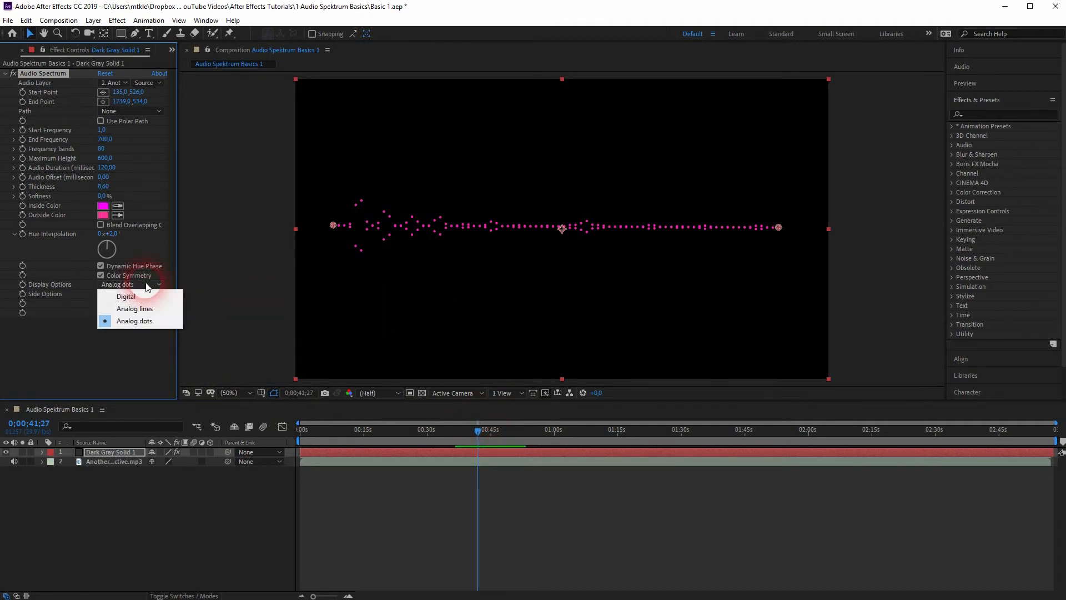
{"action": "left_click", "coordinate": [131, 294]}
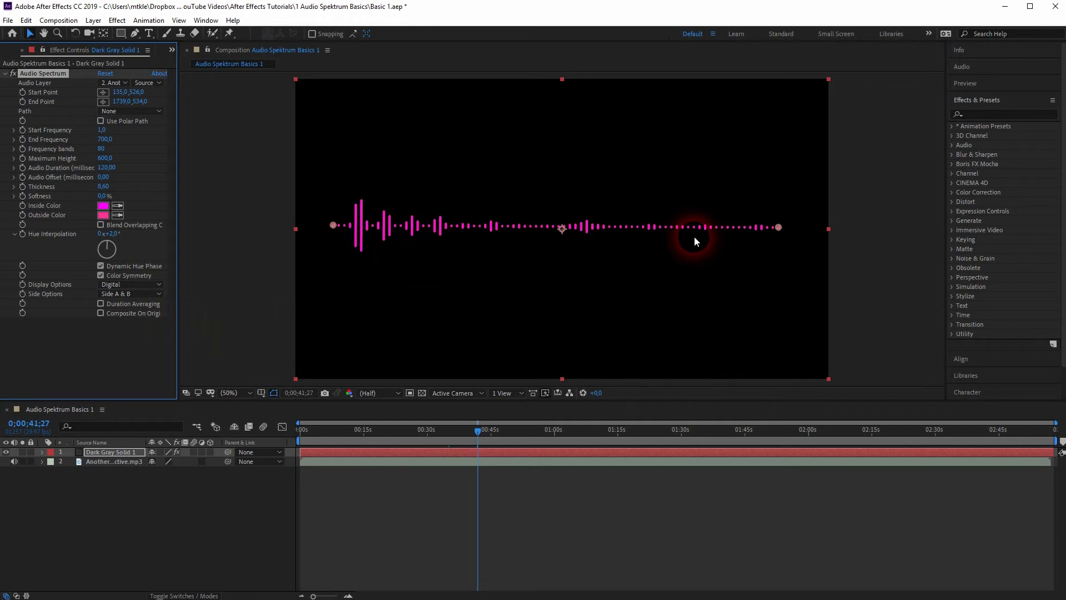
{"action": "key", "text": "space"}
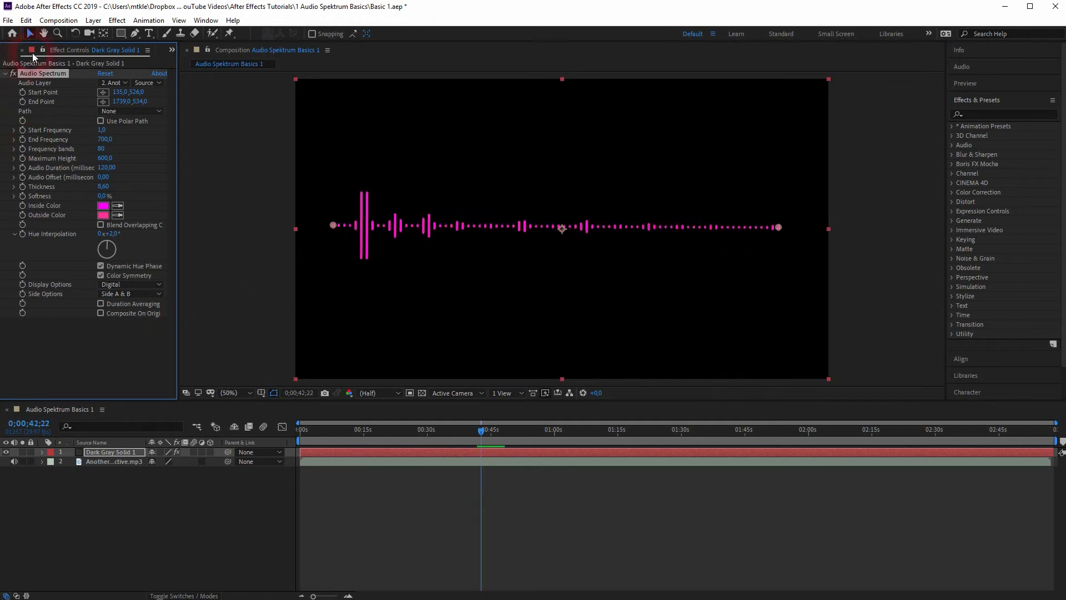
Step: Save the project as a new After Effects project file named Basic 2
{"action": "left_click", "coordinate": [12, 23]}
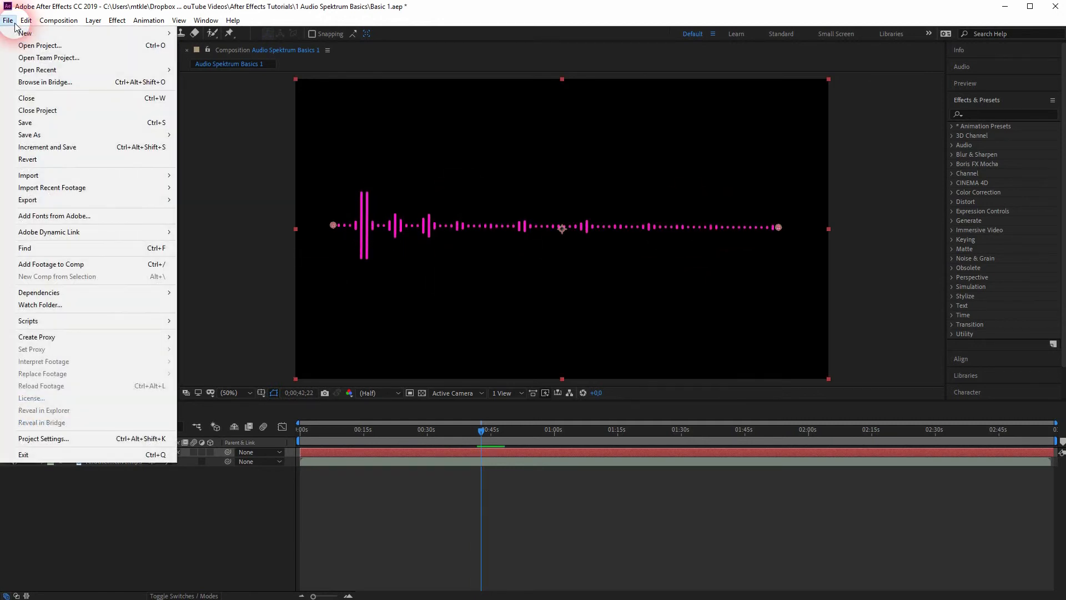
{"action": "mouse_move", "coordinate": [89, 136]}
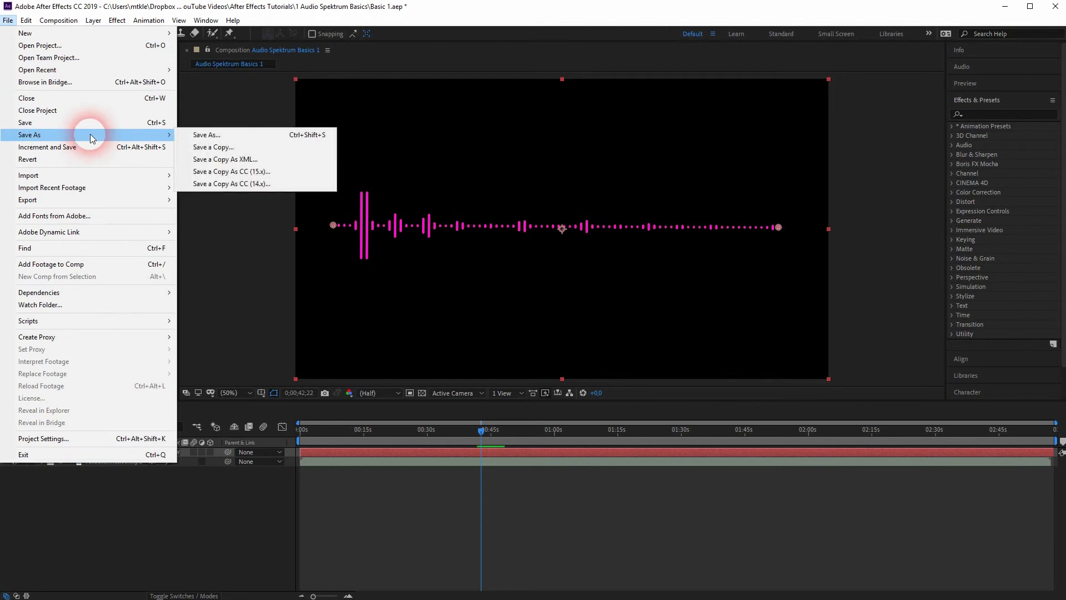
{"action": "left_click", "coordinate": [206, 135]}
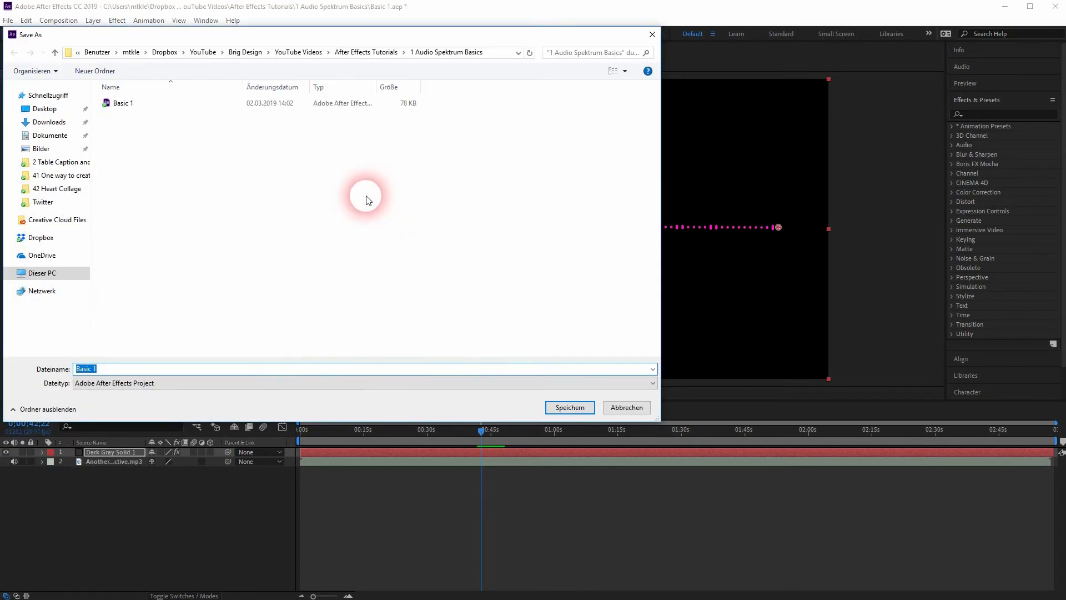
{"action": "left_click", "coordinate": [115, 370]}
{"action": "type", "text": "2"}
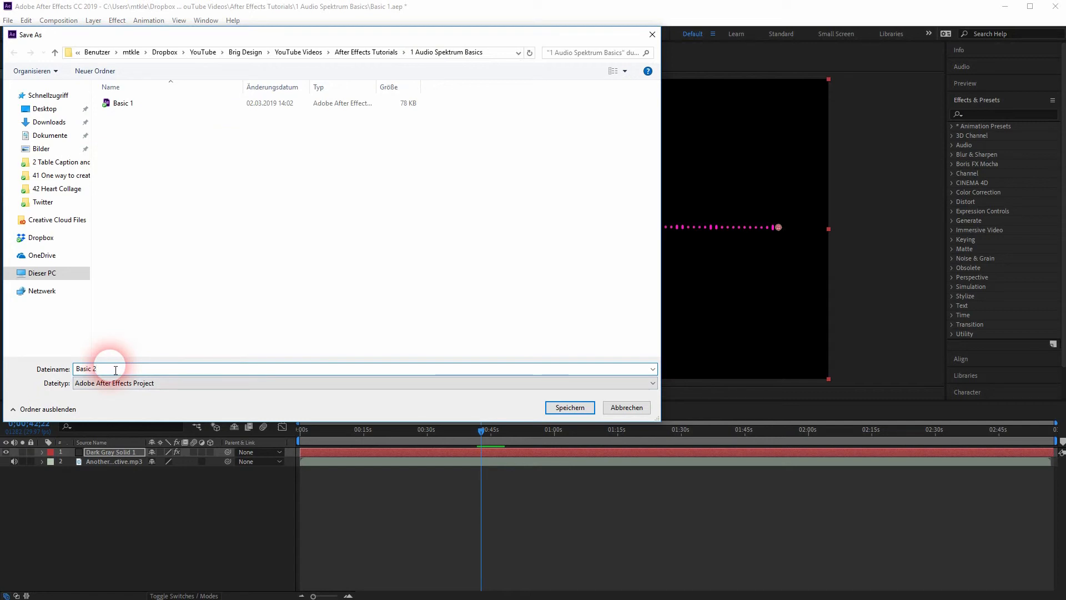
{"action": "left_click", "coordinate": [577, 406]}
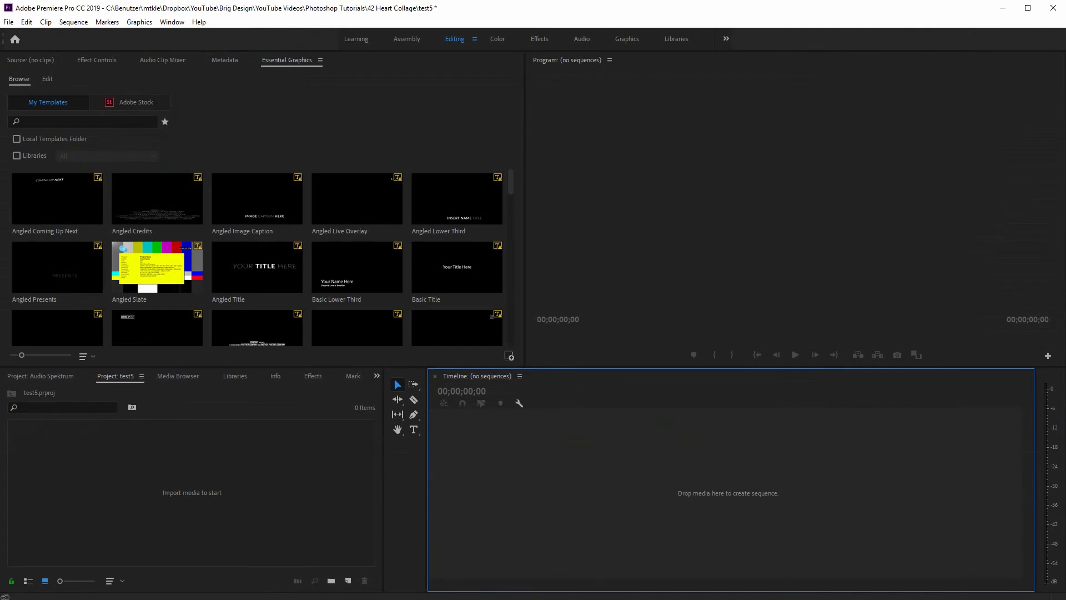
Step: In Premiere Pro, import the Audio Spektrum Basics 1 composition from the Basic 2 project file
{"action": "left_click", "coordinate": [8, 22]}
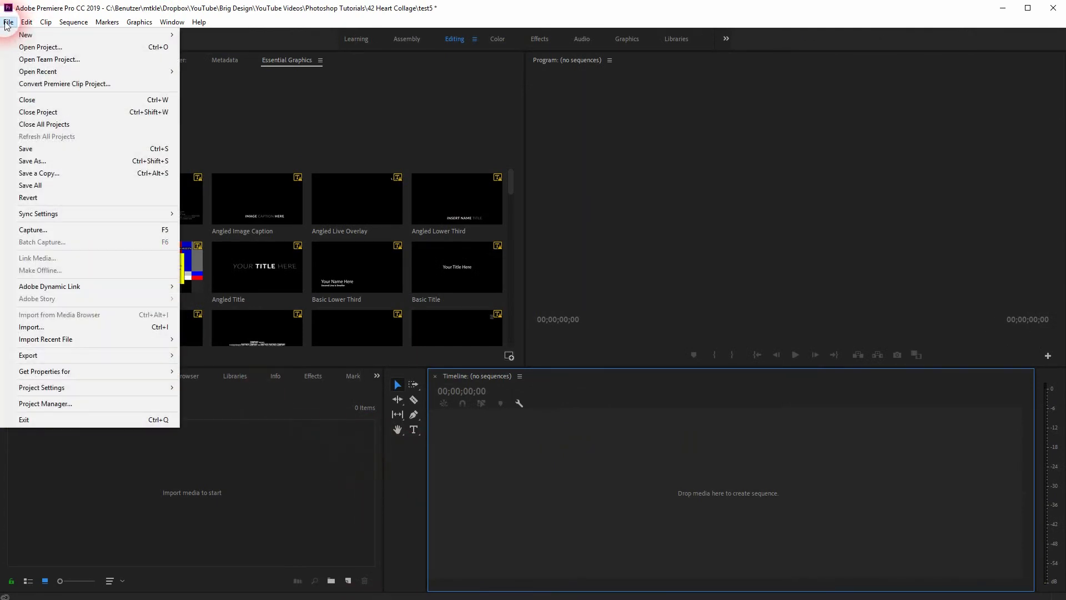
{"action": "left_click", "coordinate": [139, 327]}
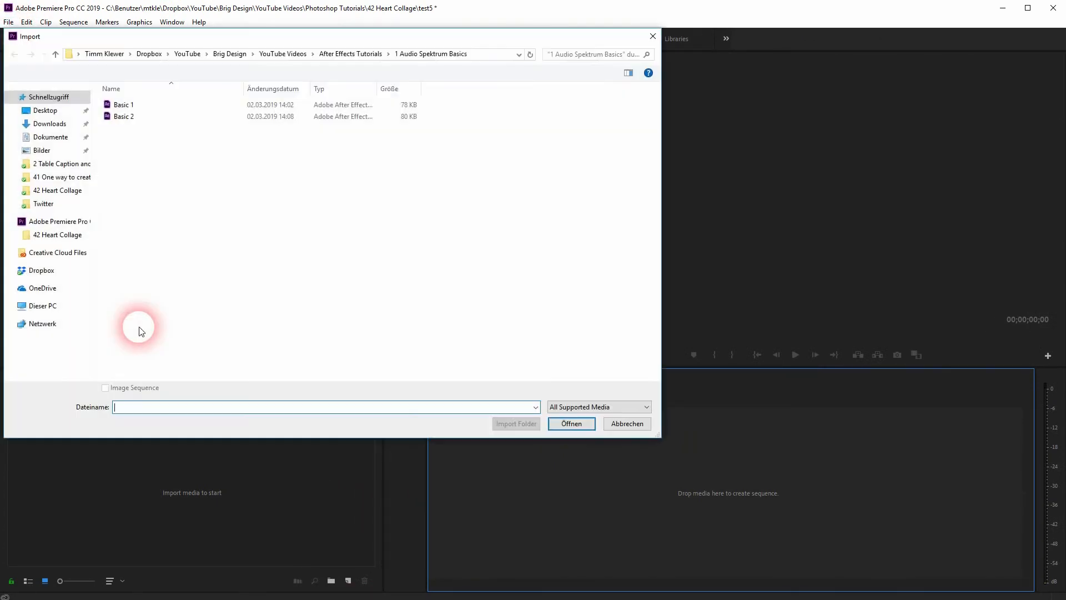
{"action": "double_click", "coordinate": [135, 116]}
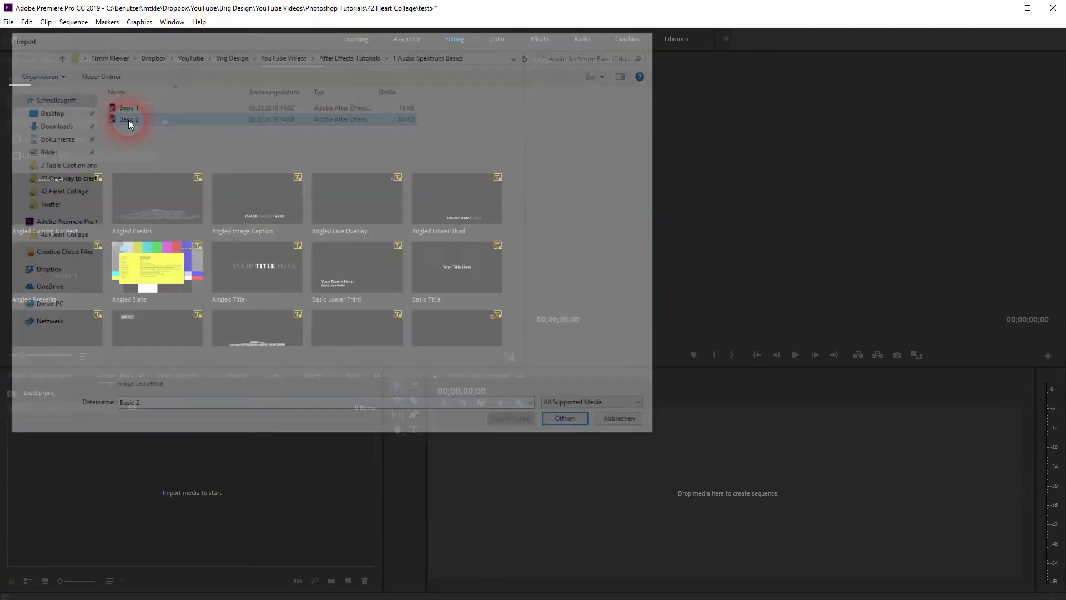
{"action": "left_click", "coordinate": [568, 262]}
{"action": "left_click", "coordinate": [679, 445]}
{"action": "left_click", "coordinate": [586, 264]}
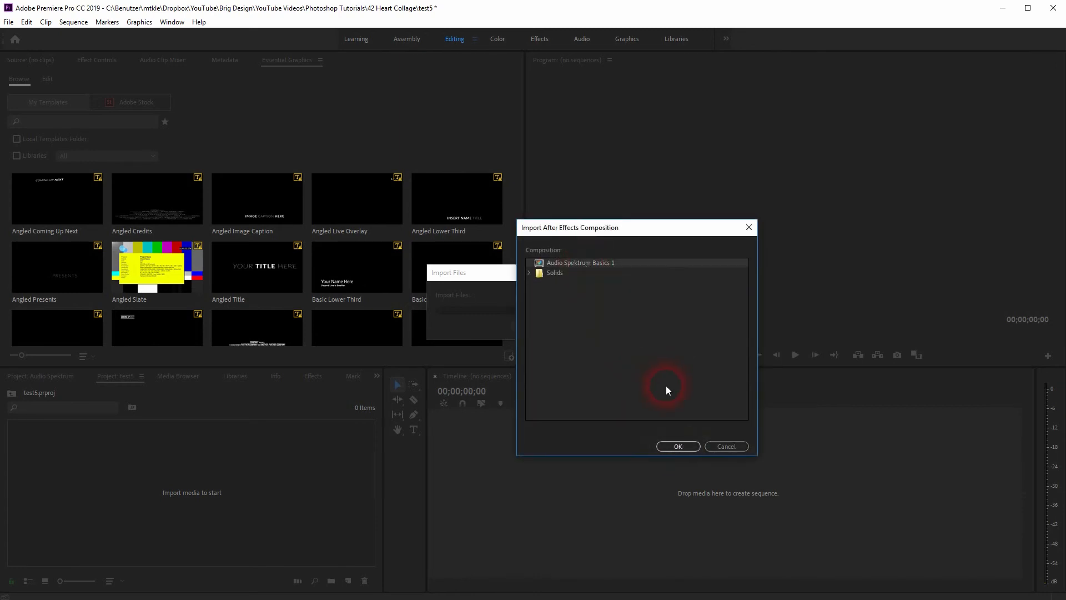
{"action": "left_click", "coordinate": [687, 446]}
Step: Create a sequence from the imported Audio Spektrum Basics 1 composition in the empty timeline, and play it
{"action": "left_click", "coordinate": [50, 487]}
{"action": "left_click_drag", "start_coordinate": [50, 487], "coordinate": [674, 498]}
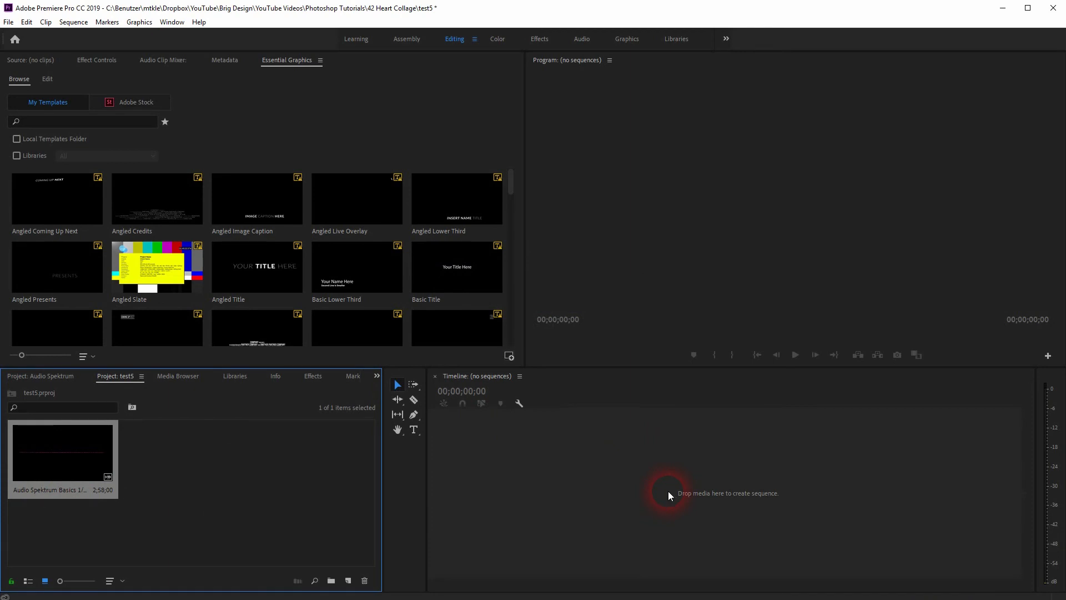
{"action": "key", "text": "space"}
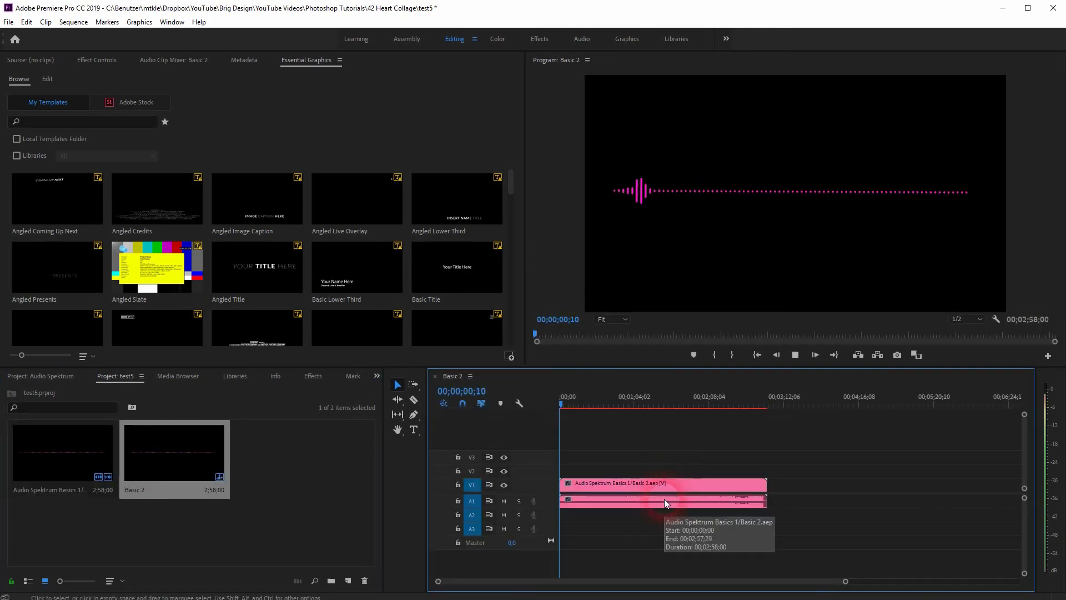